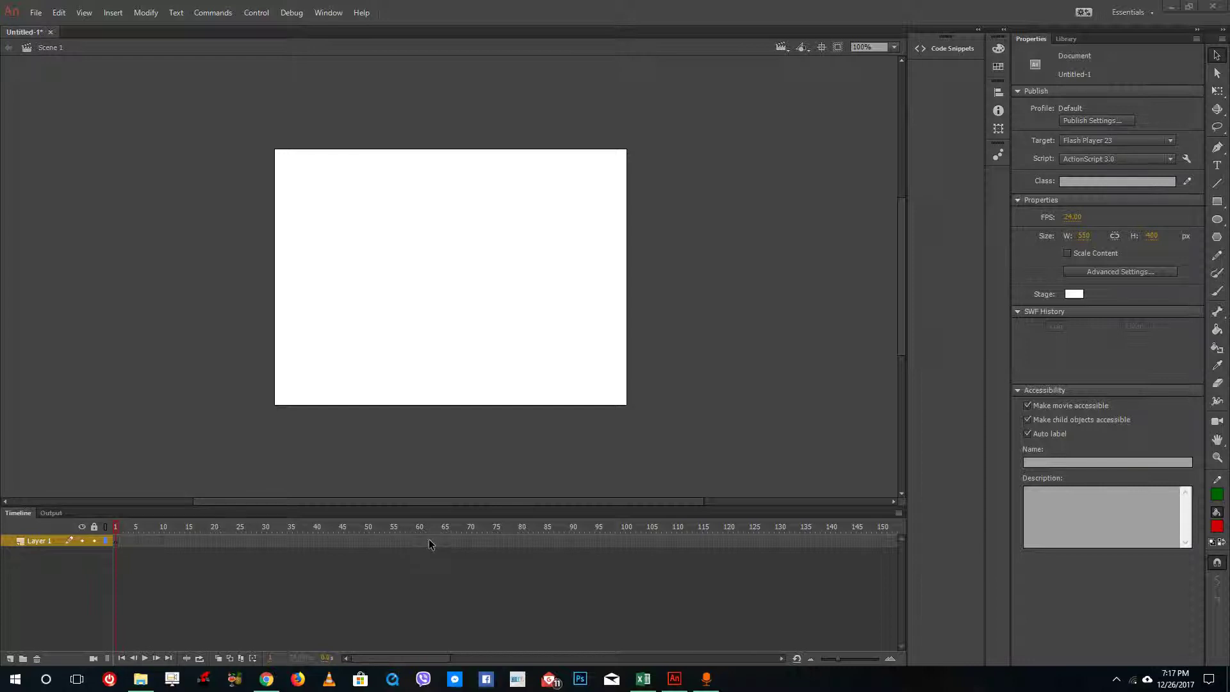
- Start a video import and pick Tutorial5.mov from TutorTube, keeping the All Video Formats filter
{"action": "left_click", "coordinate": [37, 18]}
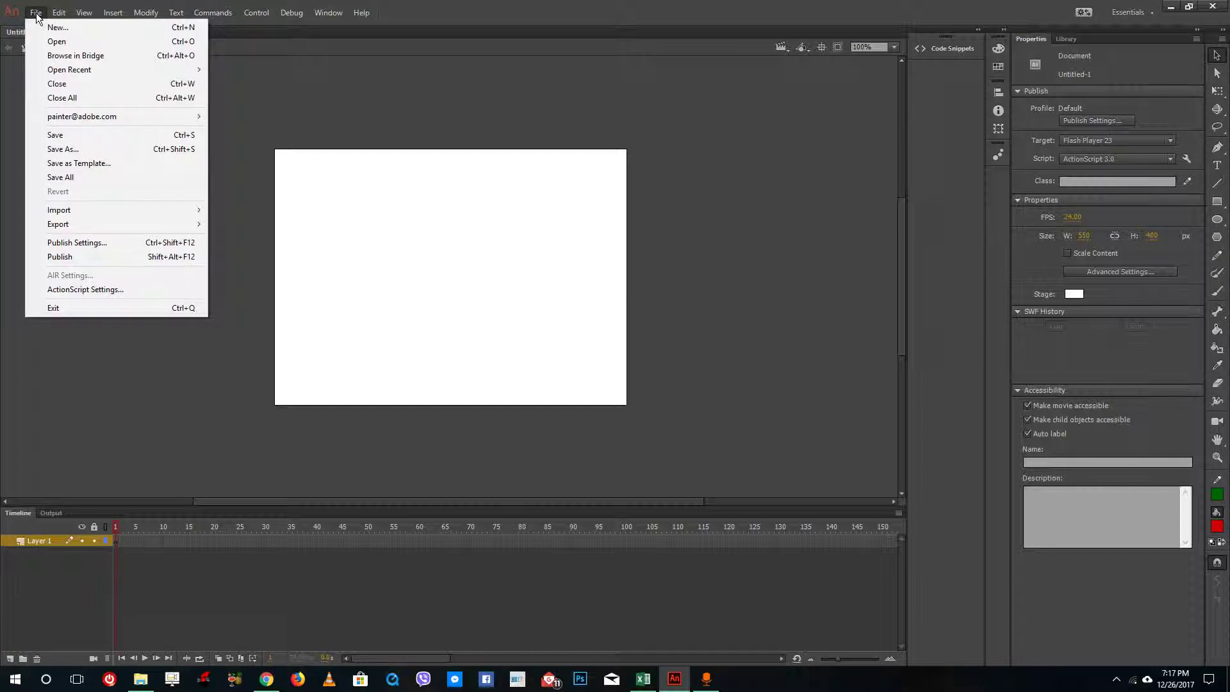
{"action": "mouse_move", "coordinate": [125, 208]}
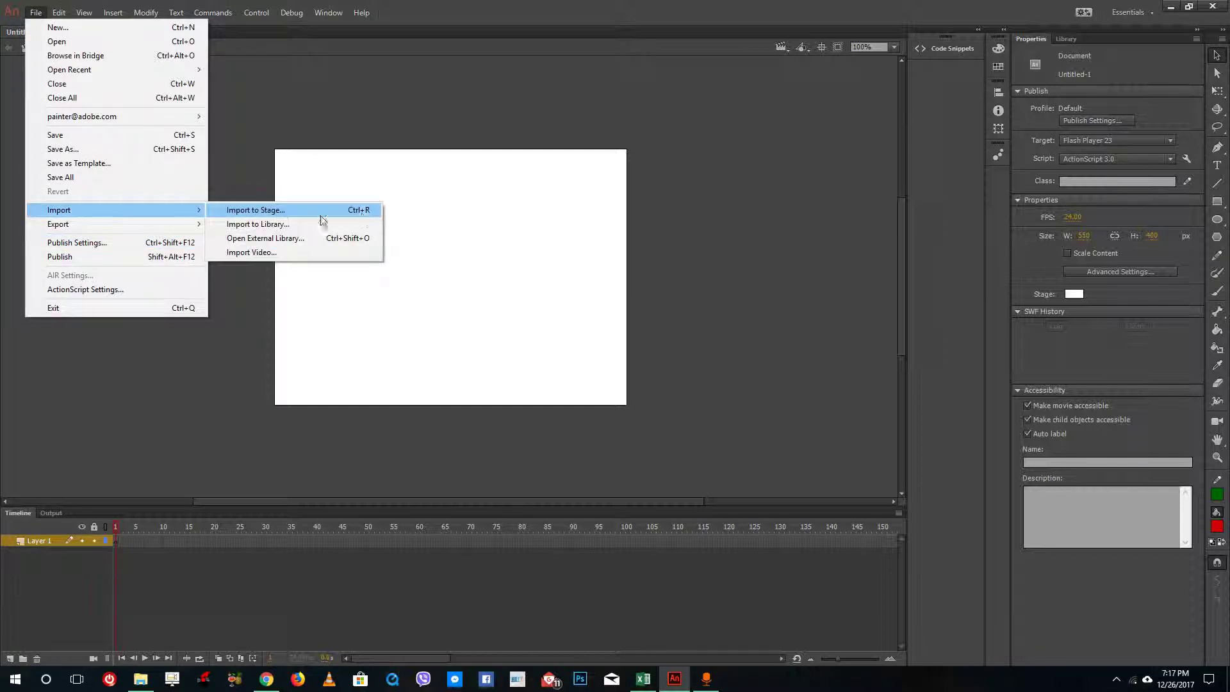
{"action": "left_click", "coordinate": [268, 255]}
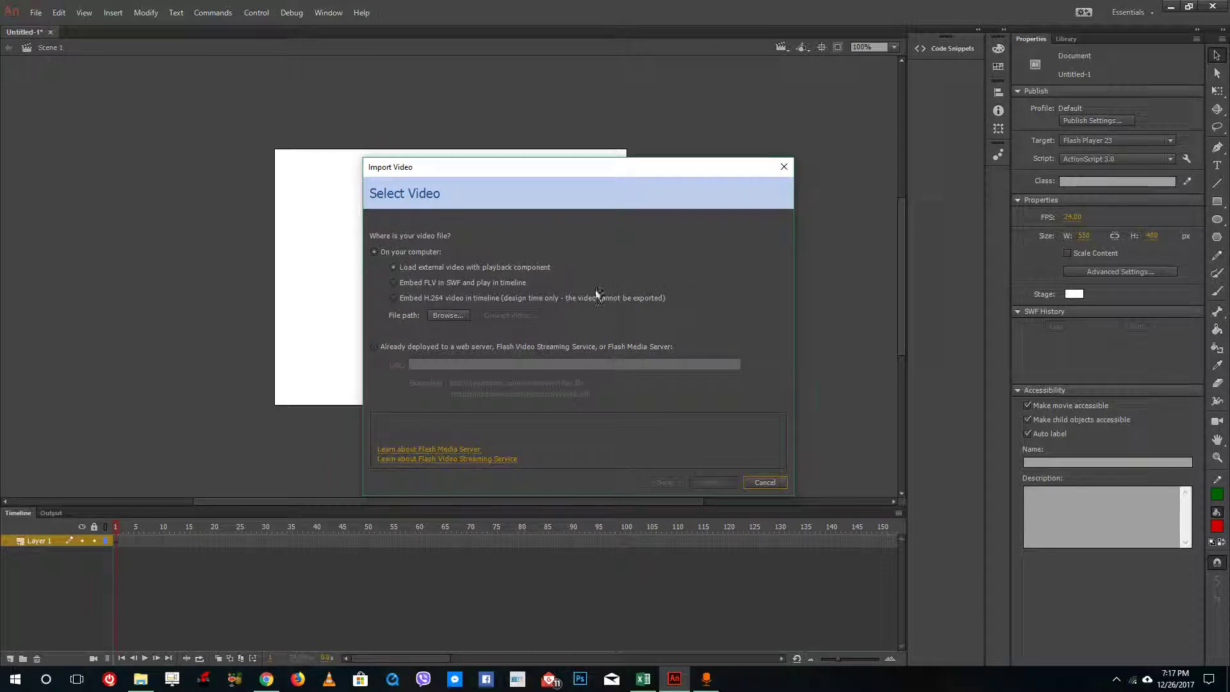
{"action": "left_click", "coordinate": [455, 316]}
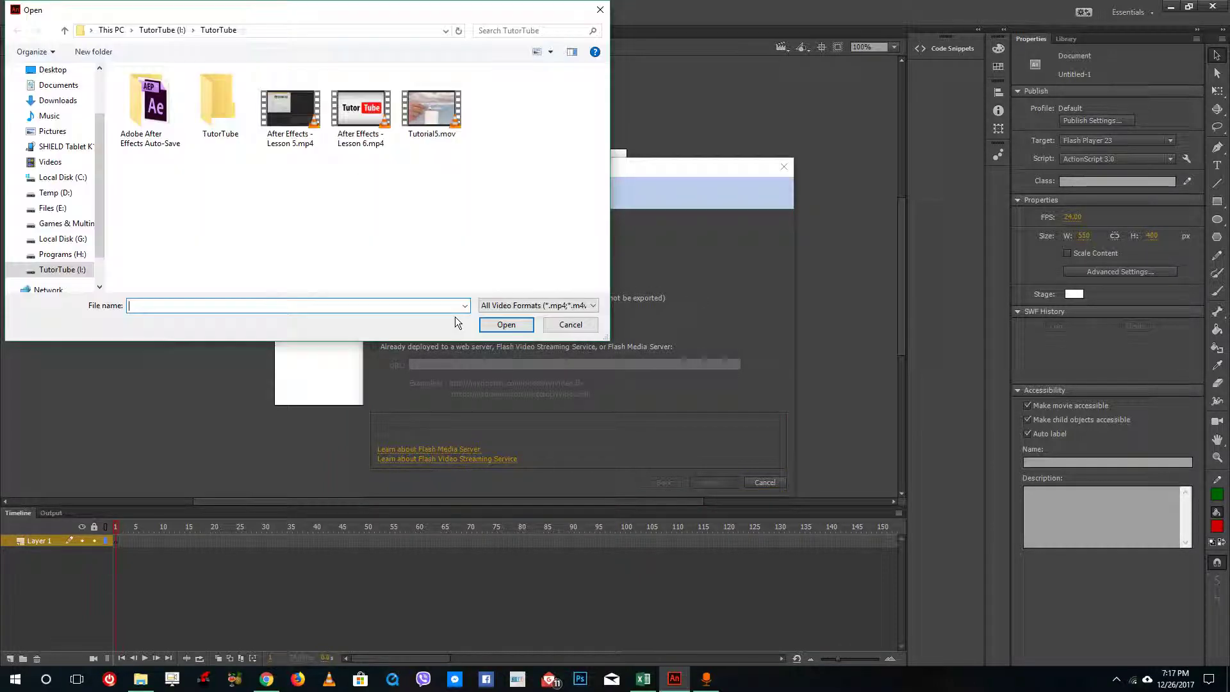
{"action": "left_click", "coordinate": [432, 110]}
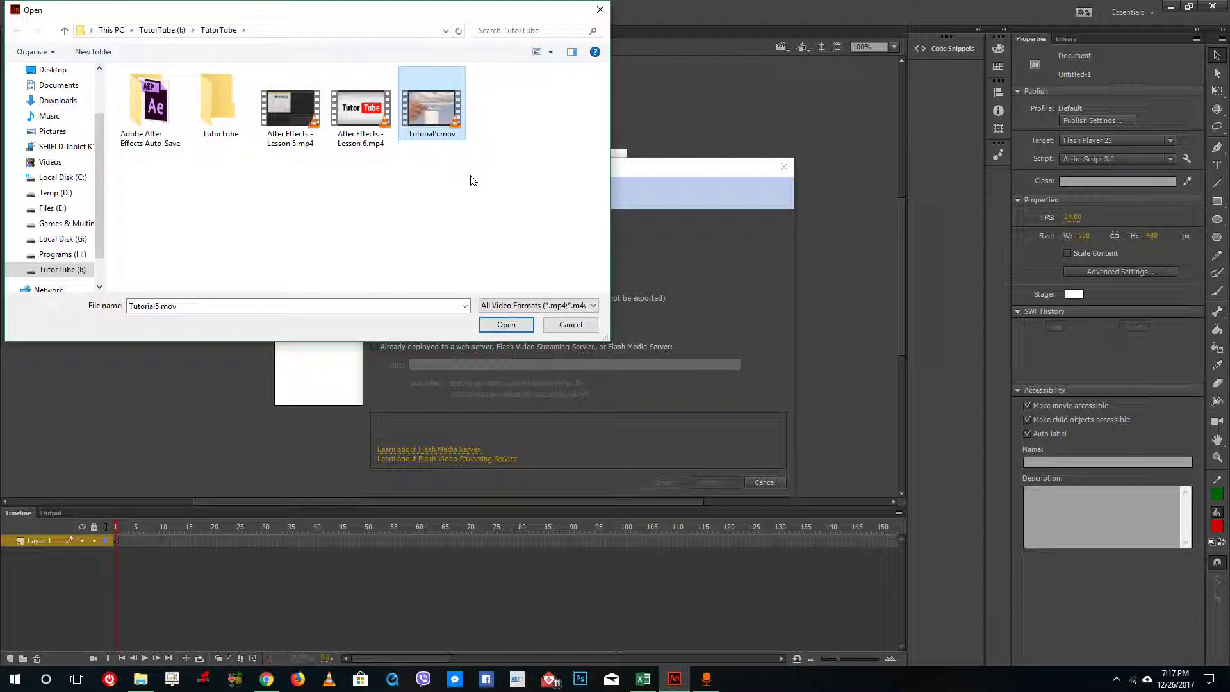
{"action": "left_click", "coordinate": [506, 305]}
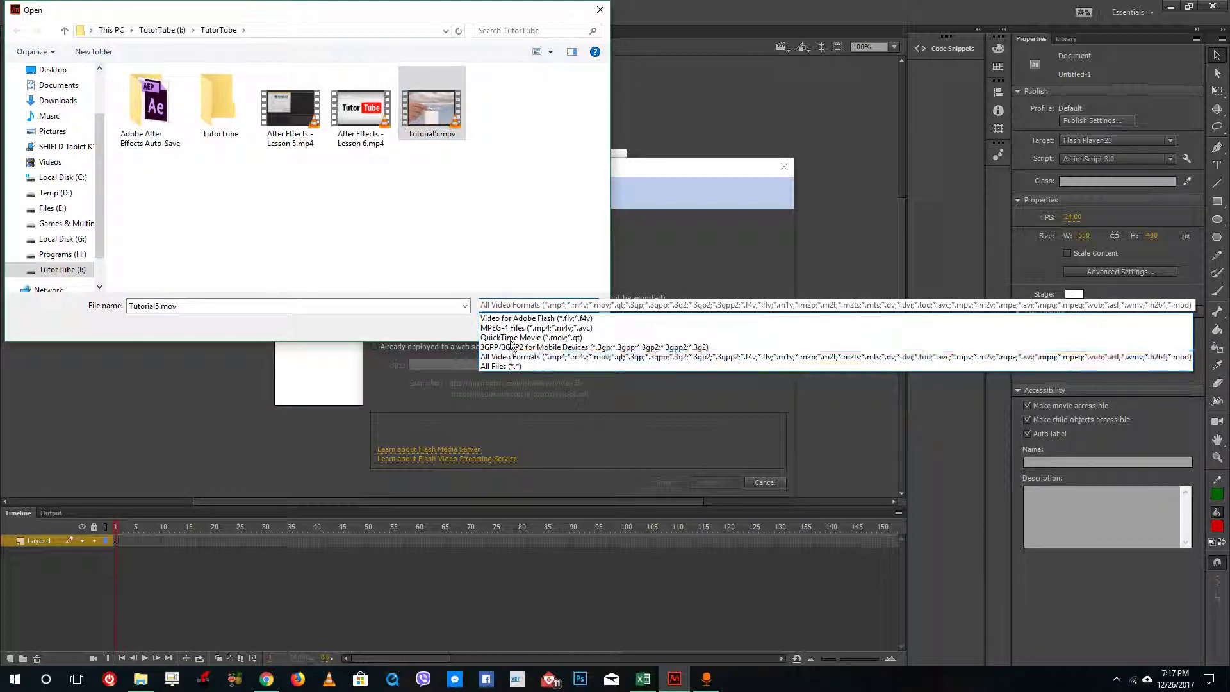
{"action": "left_click", "coordinate": [511, 358]}
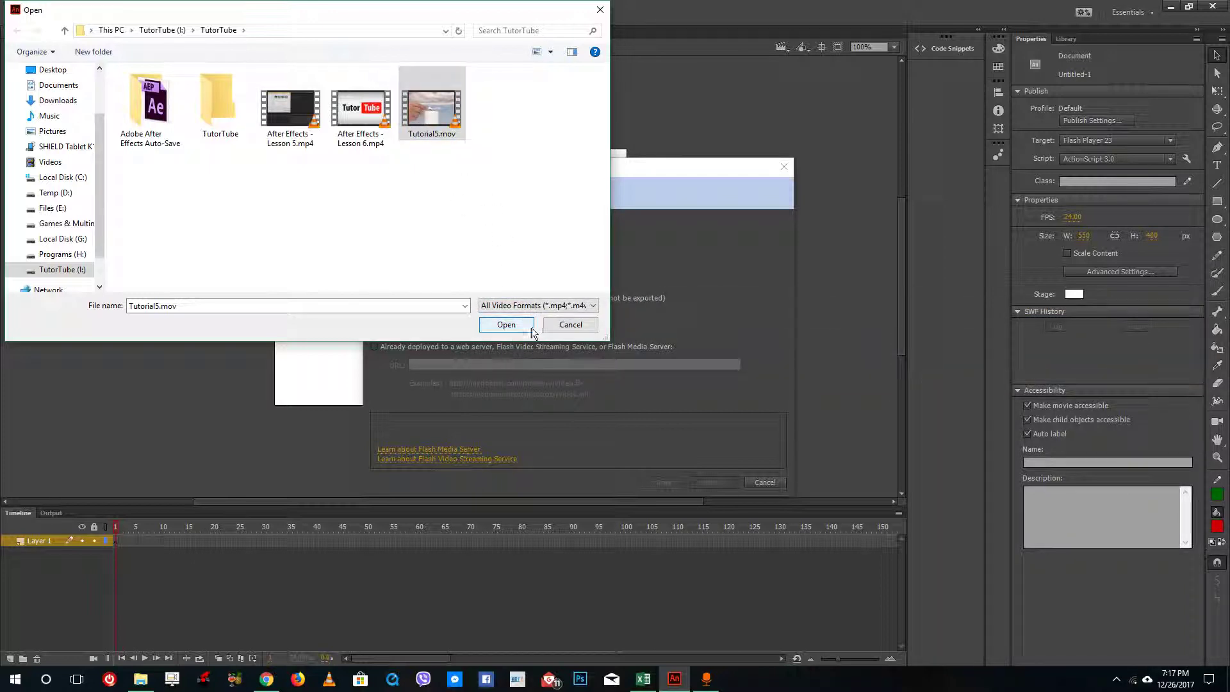
{"action": "left_click", "coordinate": [506, 324]}
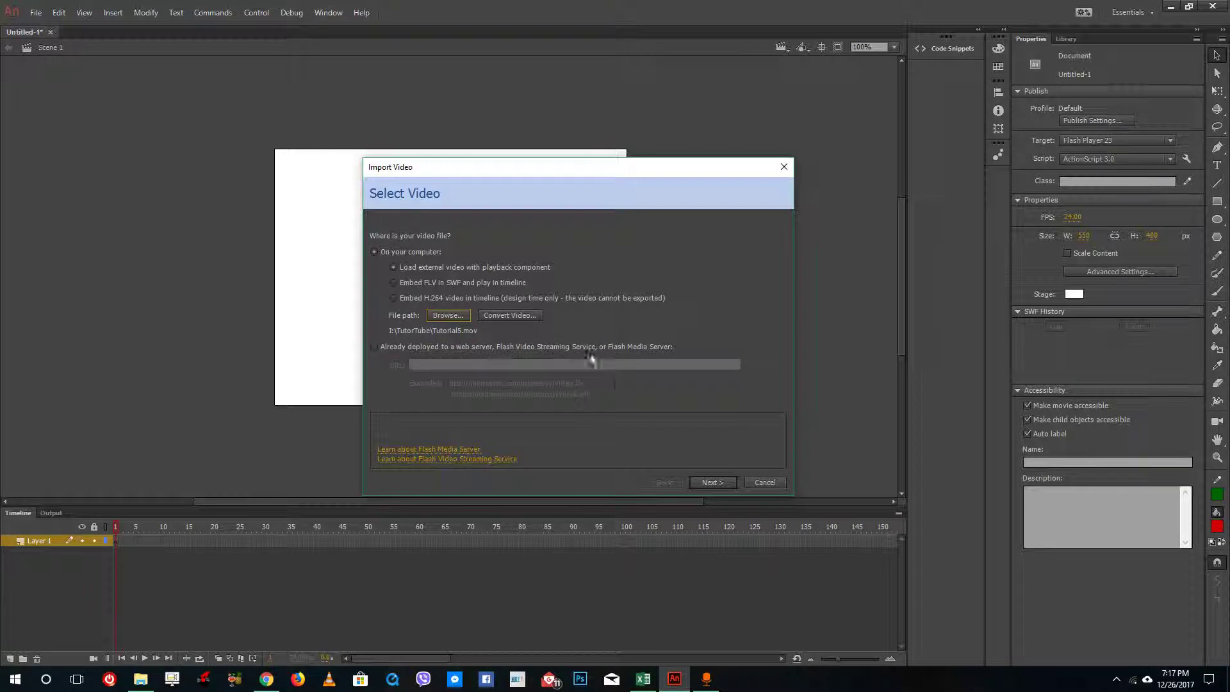
- Import Tutorial5.mov as an FLVPlayback component with the MinimaUnderPlayBackSeekCounterVolMuteFull.swf skin
{"action": "left_click", "coordinate": [718, 482]}
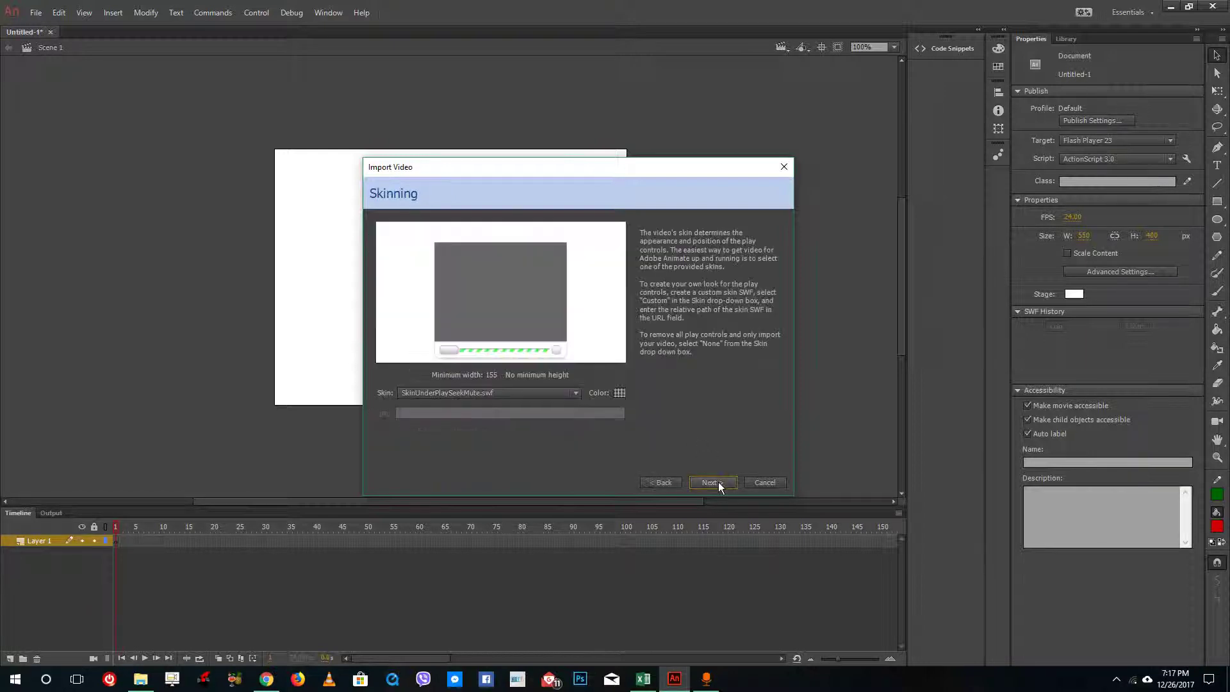
{"action": "left_click", "coordinate": [513, 394]}
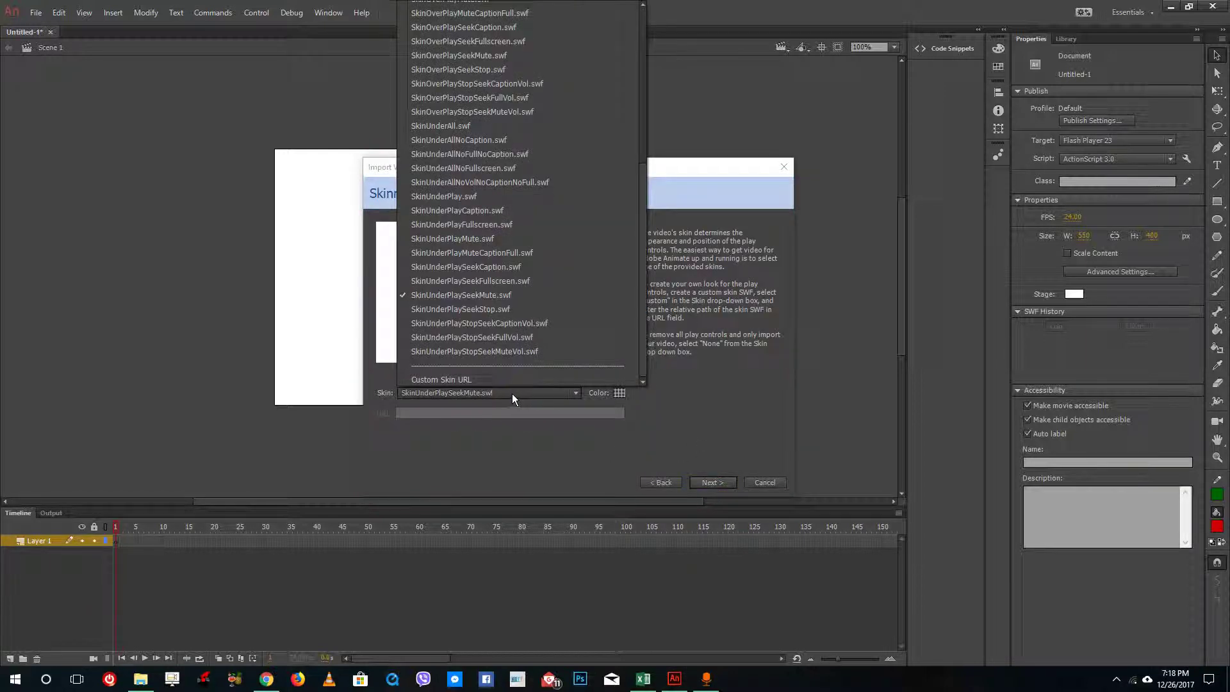
{"action": "scroll", "coordinate": [502, 258], "scroll_direction": "up", "scroll_amount": 5}
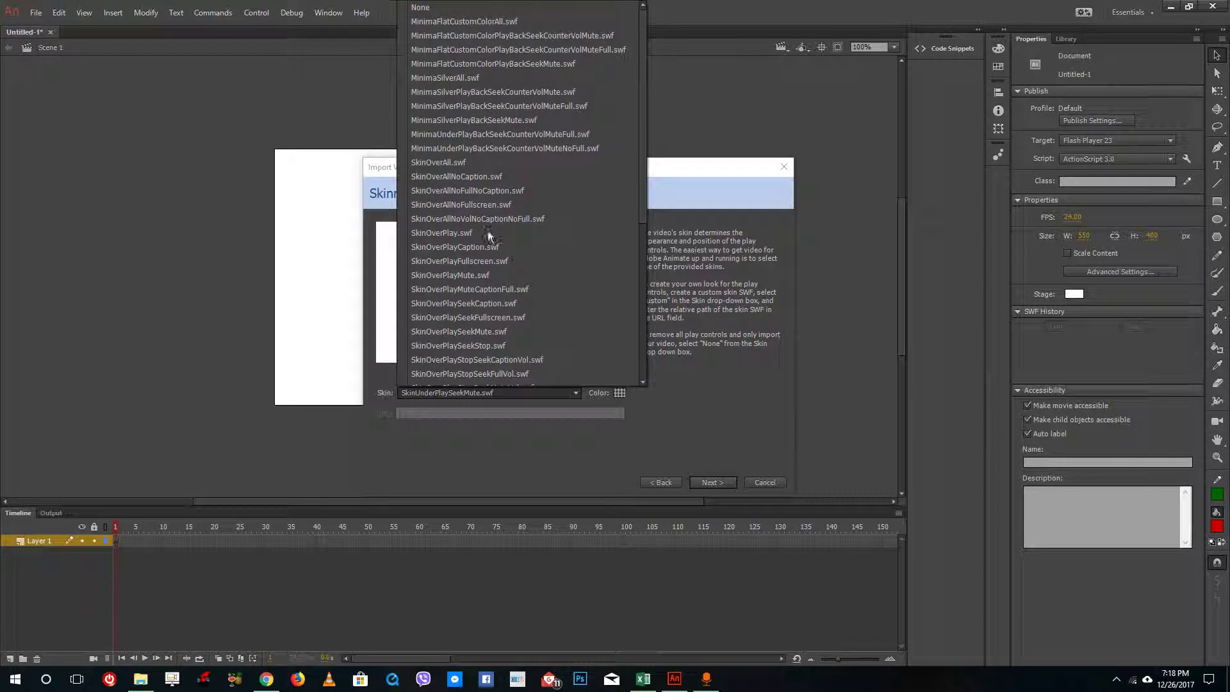
{"action": "left_click", "coordinate": [761, 337]}
{"action": "left_click", "coordinate": [517, 389]}
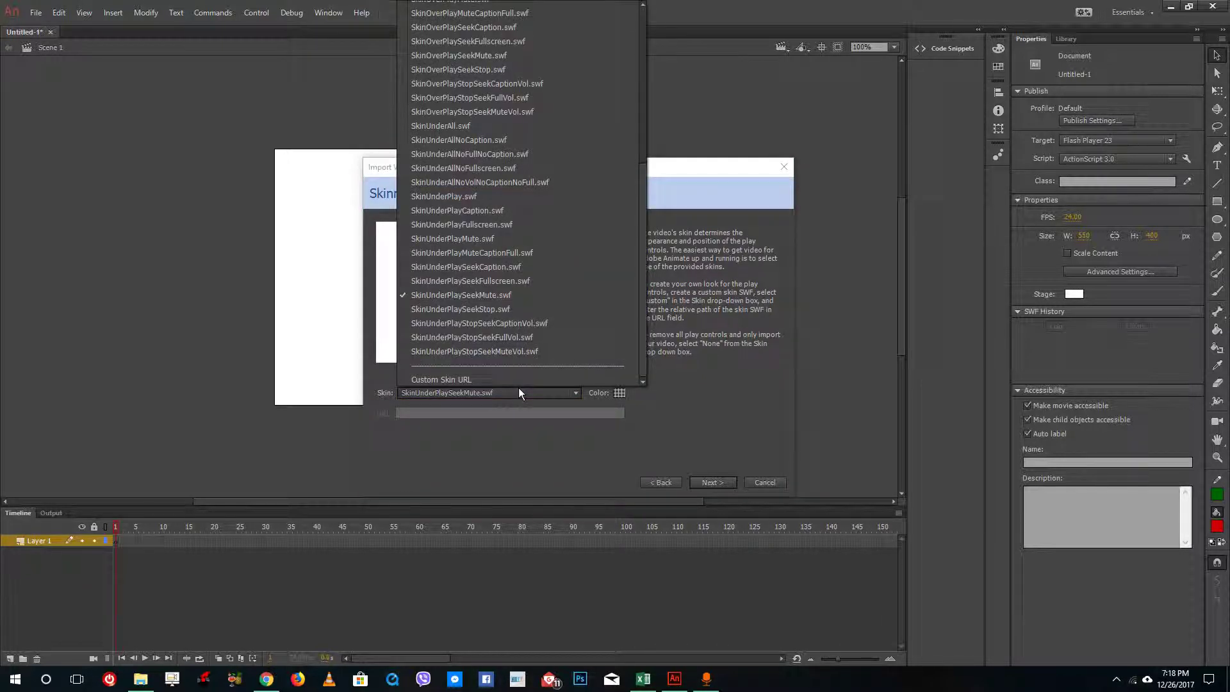
{"action": "scroll", "coordinate": [456, 173], "scroll_direction": "up", "scroll_amount": 3}
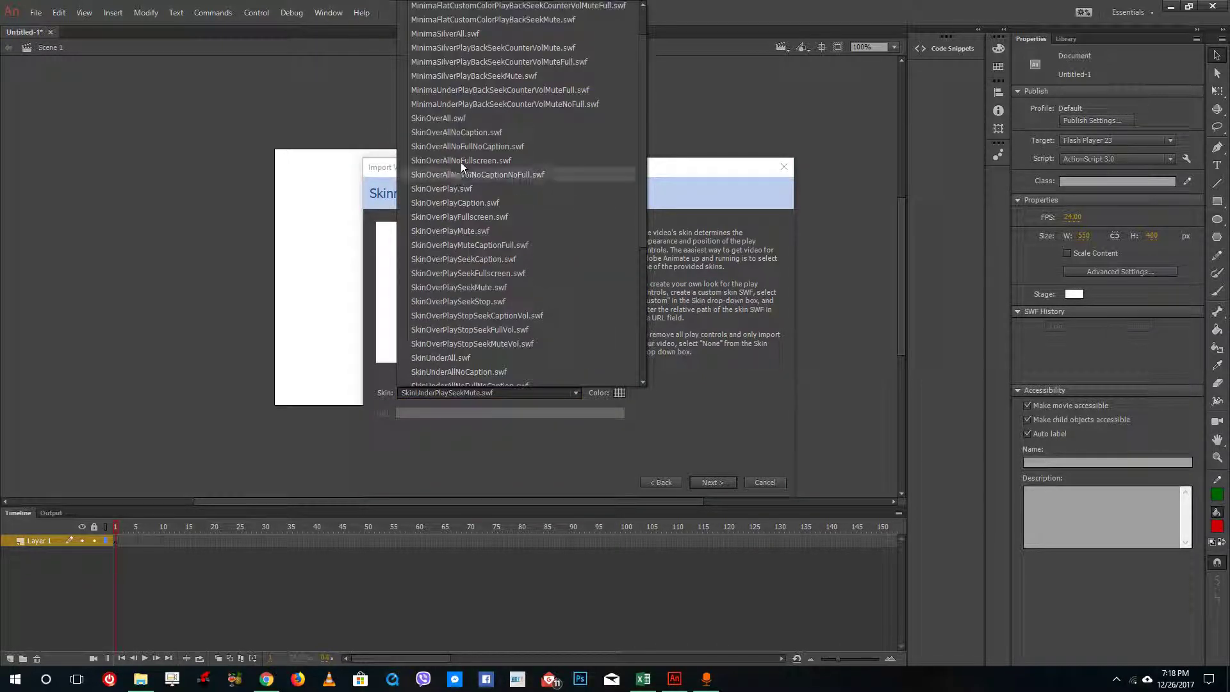
{"action": "left_click", "coordinate": [472, 92]}
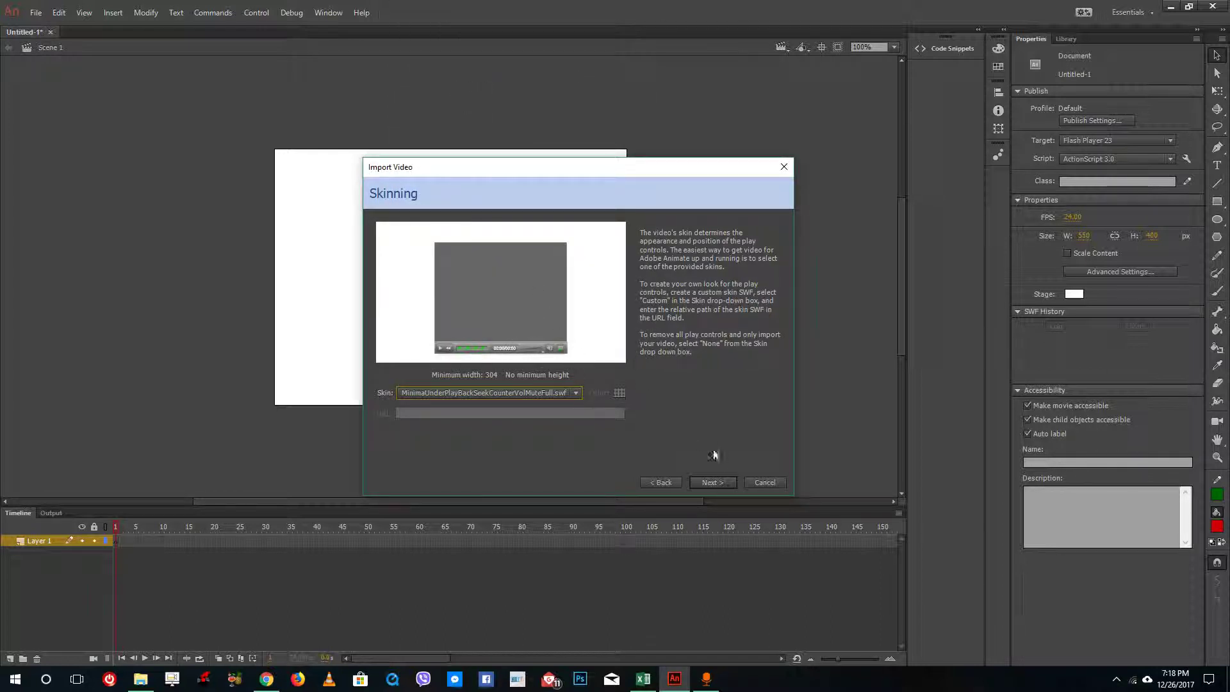
{"action": "left_click", "coordinate": [717, 482]}
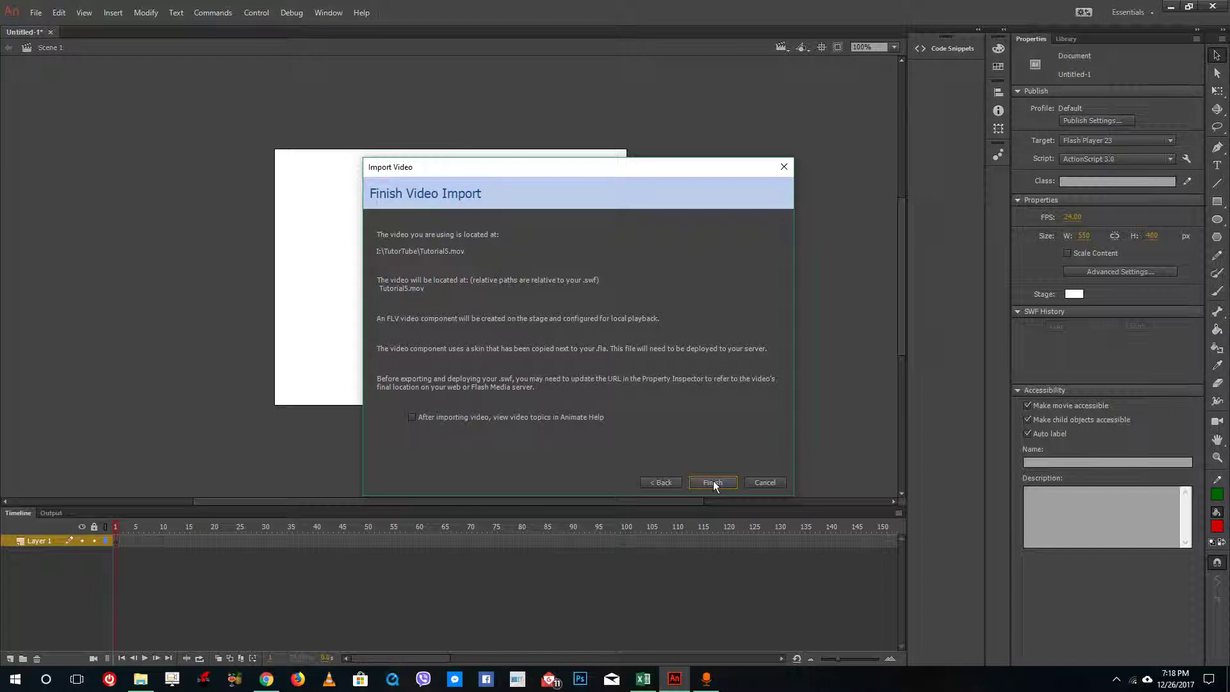
{"action": "left_click", "coordinate": [713, 483]}
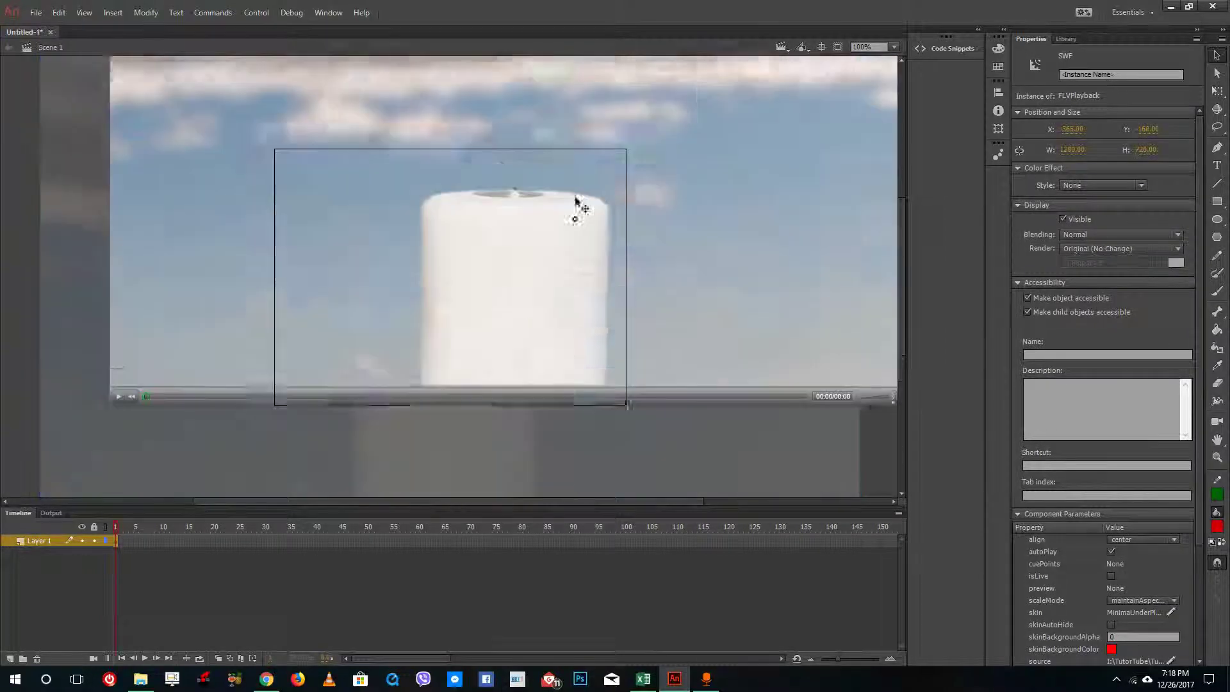
- Scale the video player down to roughly 358 × 241 and position it inside the stage near the top
{"action": "left_click_drag", "start_coordinate": [575, 201], "coordinate": [497, 225]}
{"action": "key", "text": "q"}
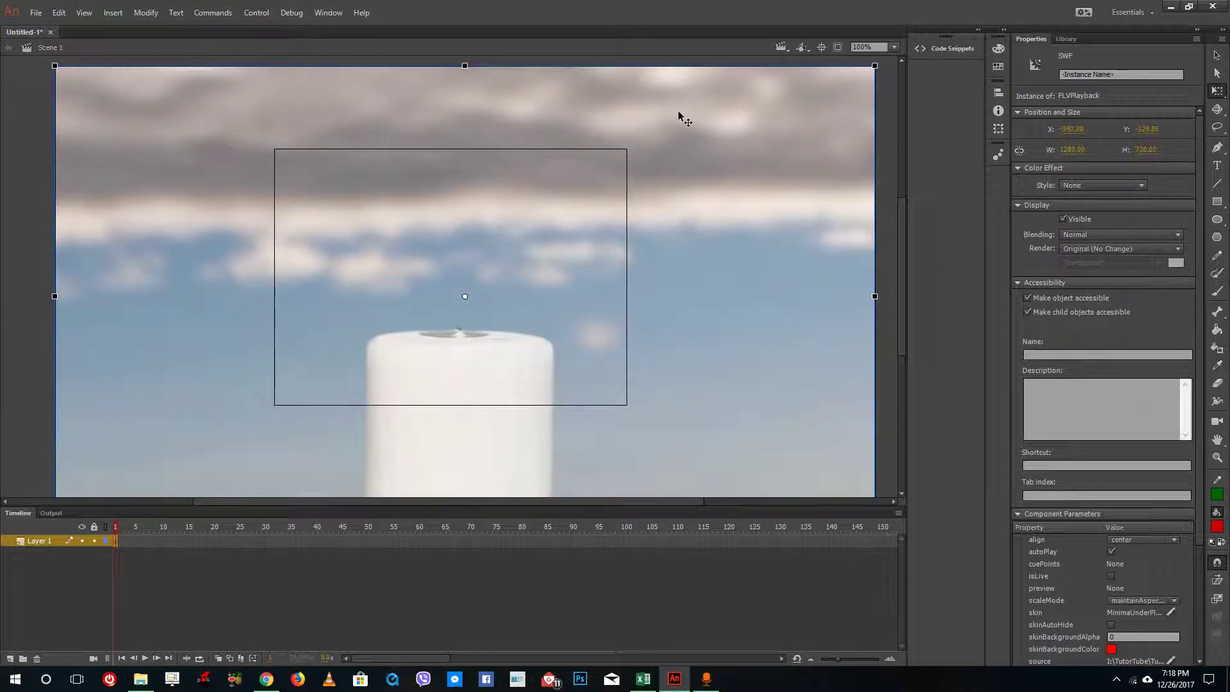
{"action": "left_click_drag", "start_coordinate": [54, 65], "coordinate": [302, 228]}
{"action": "left_click_drag", "start_coordinate": [414, 311], "coordinate": [397, 288]}
{"action": "left_click", "coordinate": [697, 296]}
{"action": "left_click", "coordinate": [499, 289]}
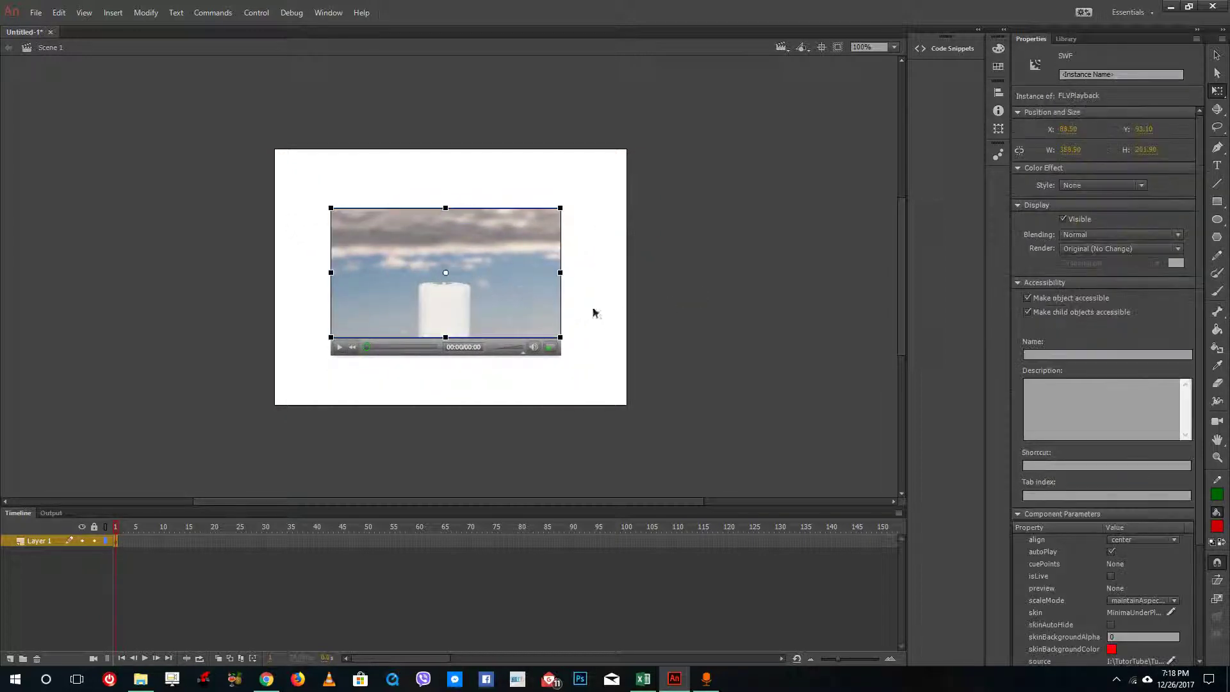
{"action": "left_click", "coordinate": [384, 371]}
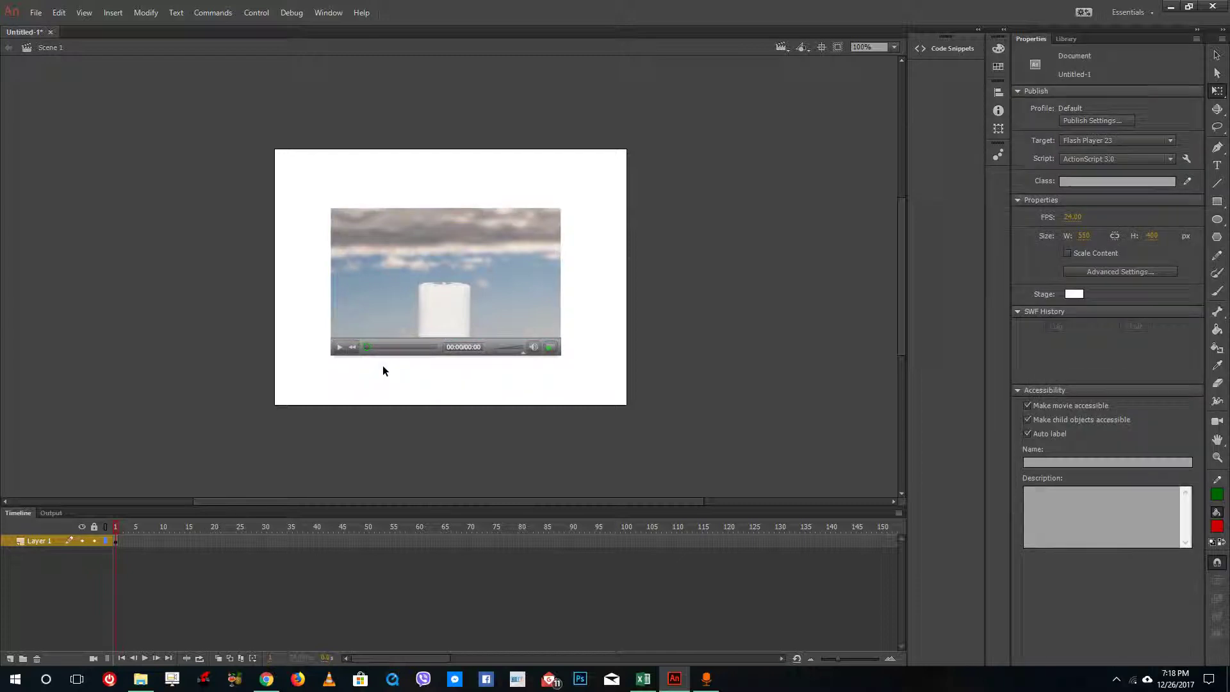
{"action": "left_click_drag", "start_coordinate": [448, 318], "coordinate": [455, 268]}
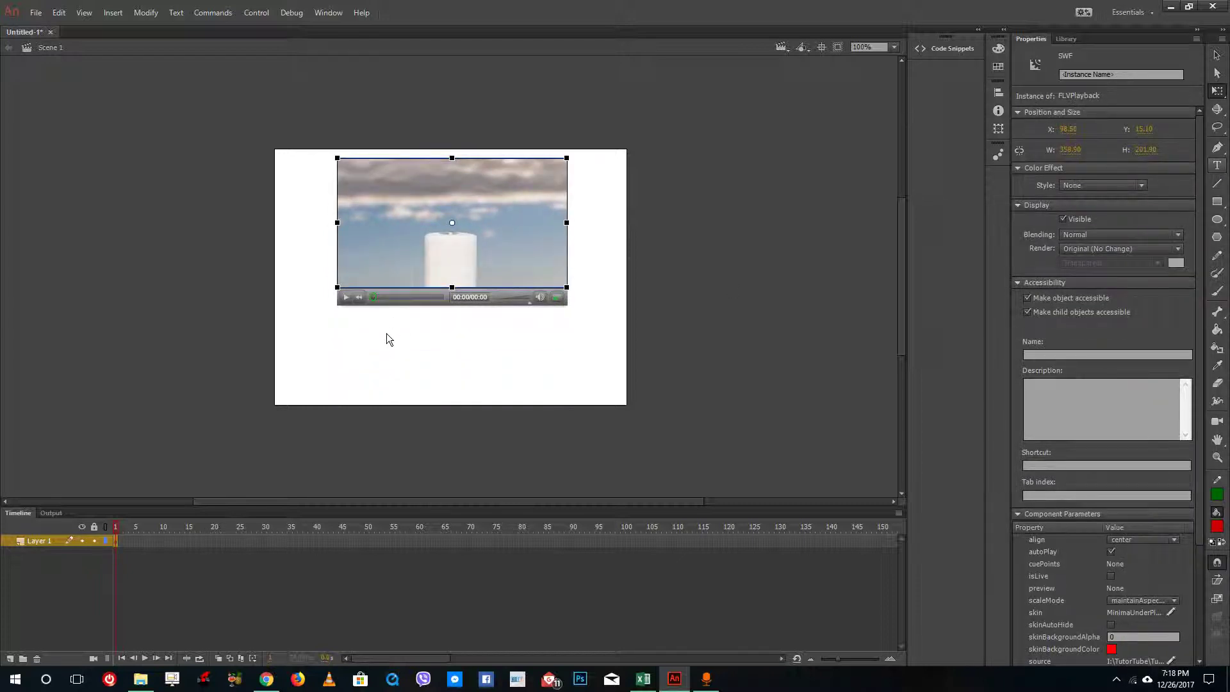
- Add the caption 'VIDEO PLAYER TUTORTUBE' beneath the player, widened to fit on one line
{"action": "key", "text": "t"}
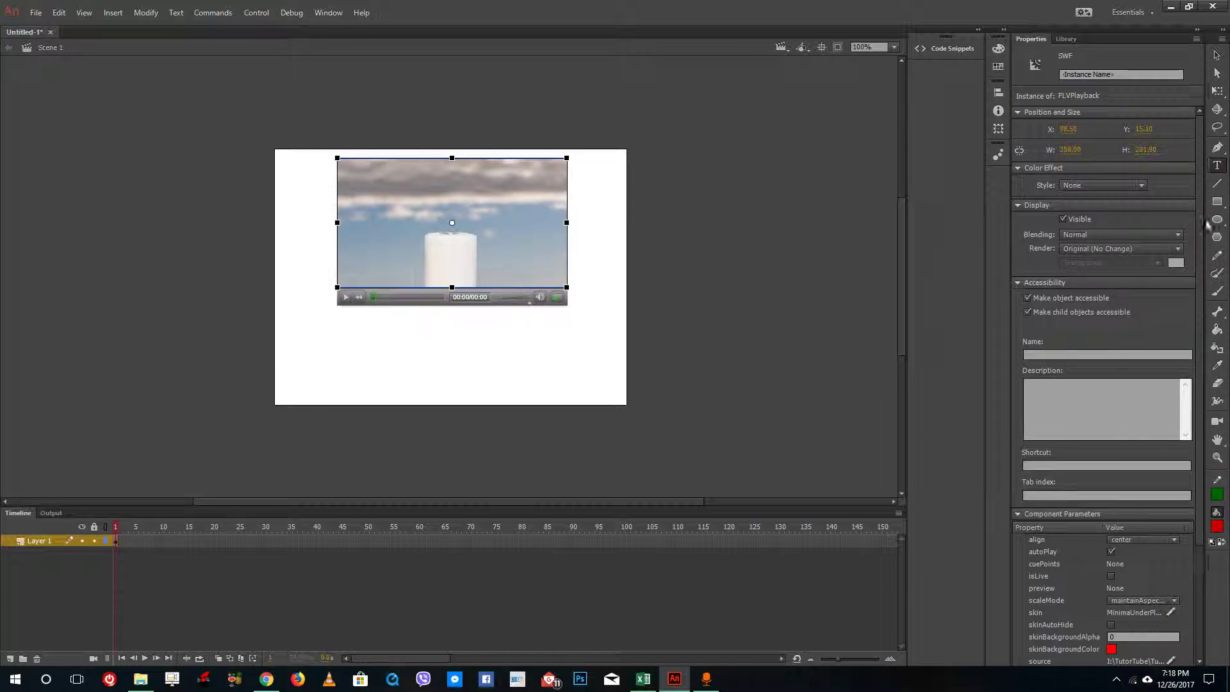
{"action": "left_click", "coordinate": [406, 329]}
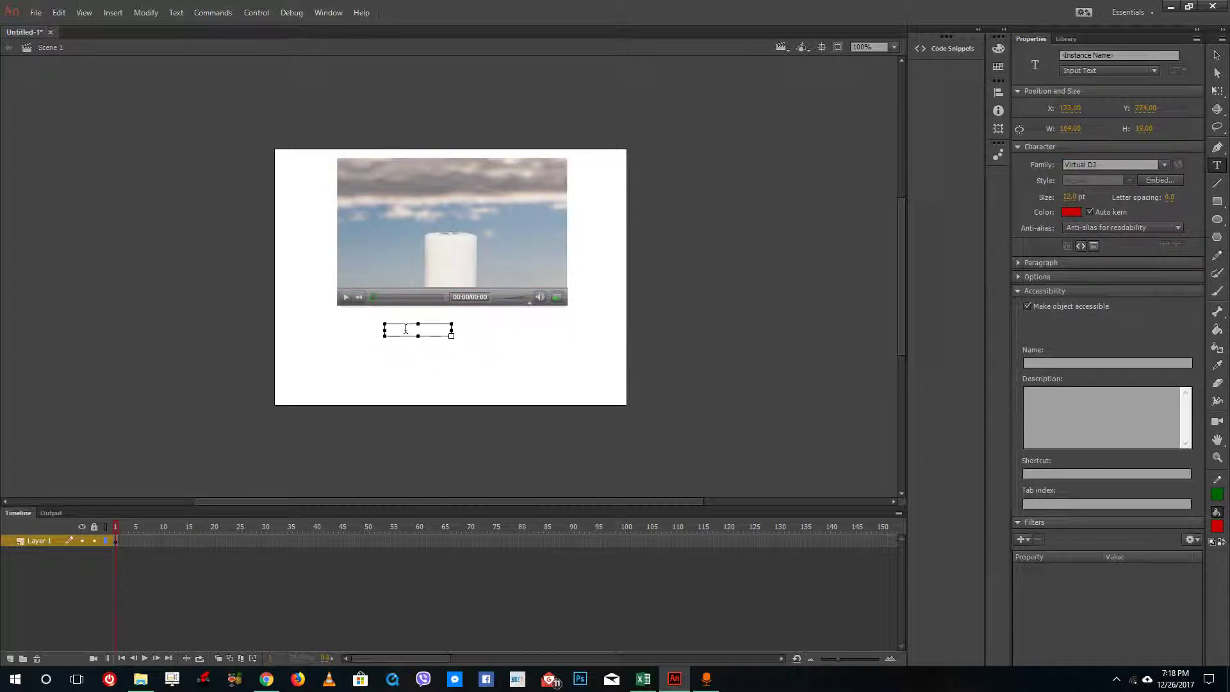
{"action": "type", "text": "VIDEO"}
{"action": "type", "text": " PLAYER"}
{"action": "type", "text": " TUTORIAL"}
{"action": "left_click_drag", "start_coordinate": [451, 340], "coordinate": [535, 345]}
{"action": "left_click", "coordinate": [1217, 55]}
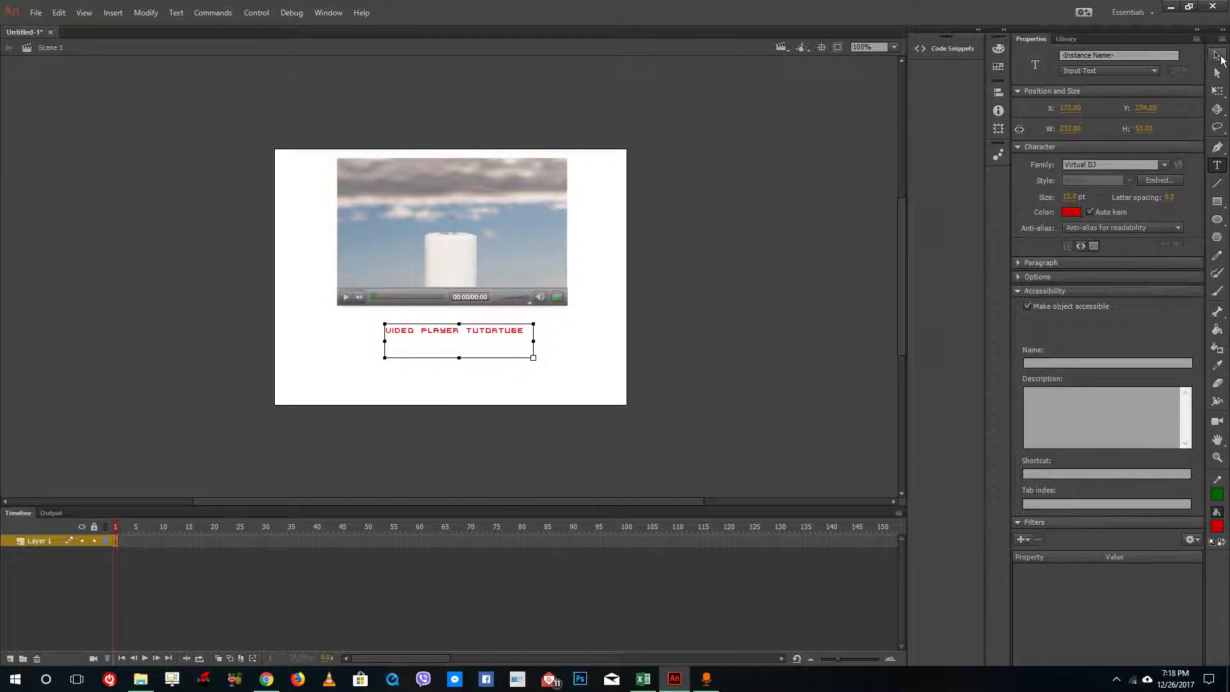
{"action": "left_click", "coordinate": [481, 56]}
{"action": "left_click", "coordinate": [207, 13]}
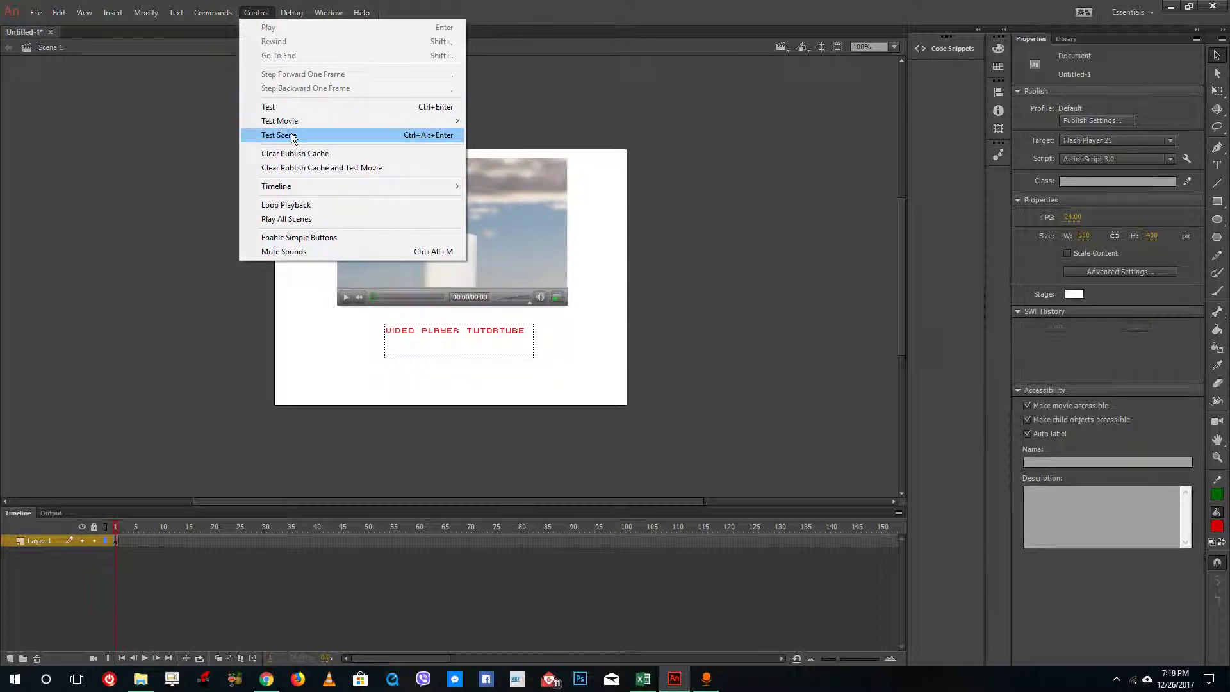
- Test the scene, pausing, resuming and scrubbing the video in the preview, then close it
{"action": "left_click", "coordinate": [293, 134]}
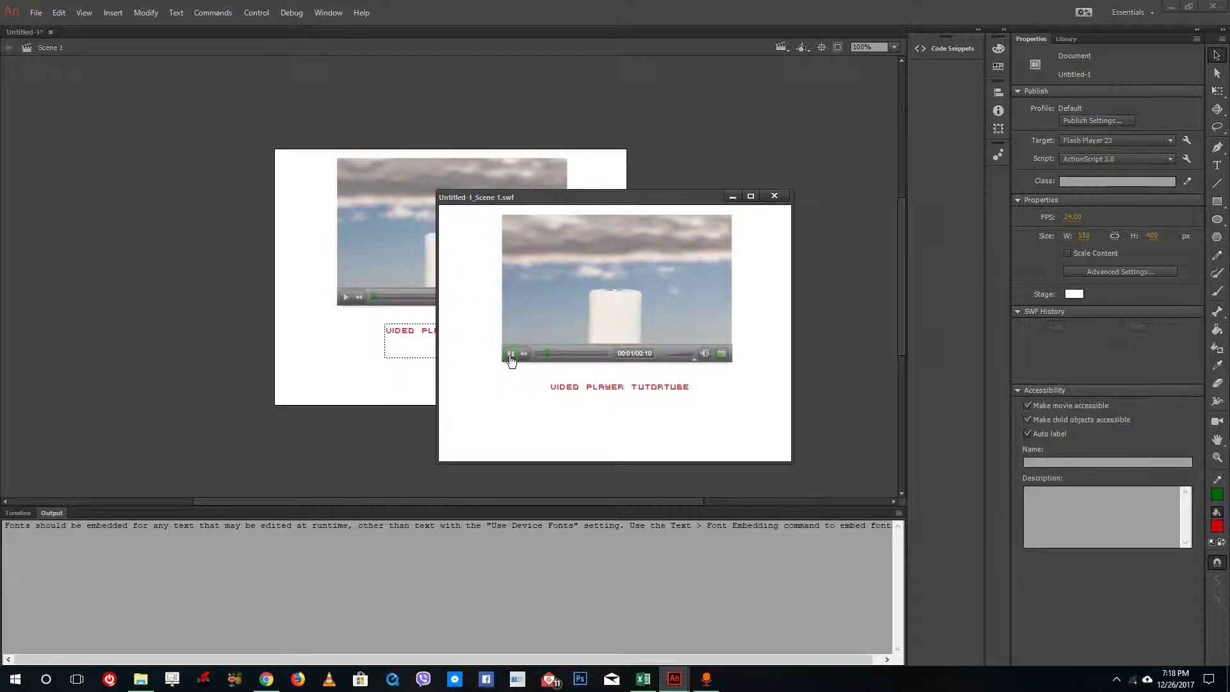
{"action": "left_click", "coordinate": [511, 353]}
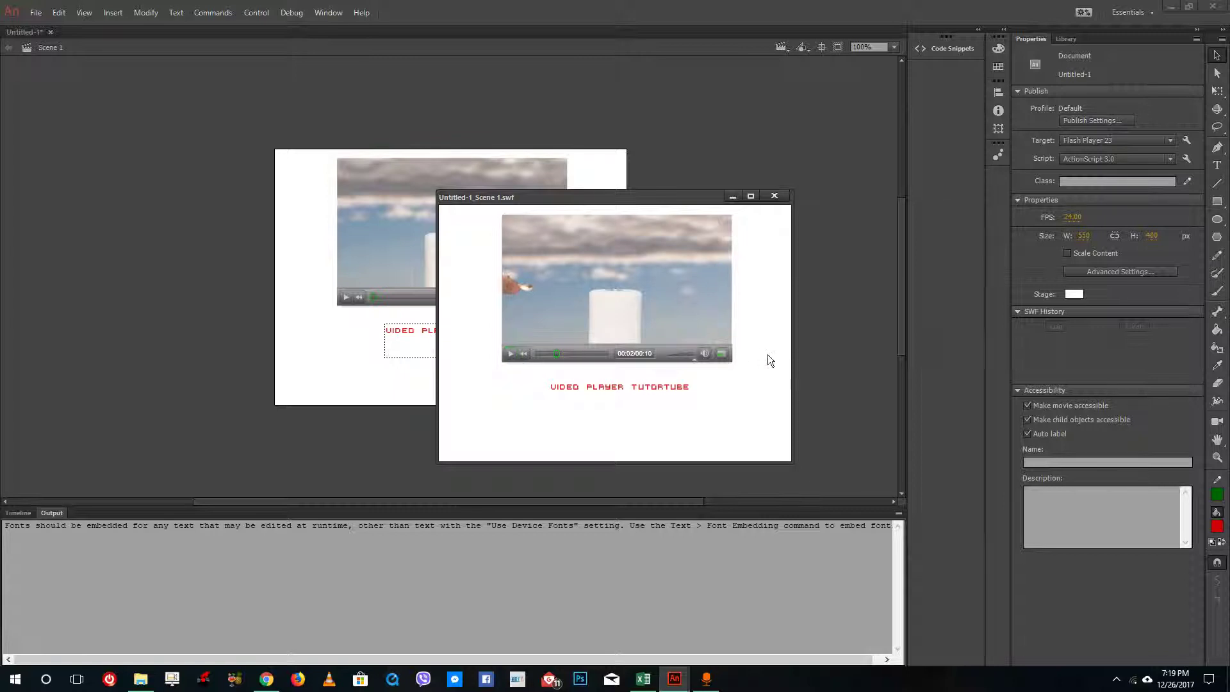
{"action": "left_click", "coordinate": [512, 353]}
{"action": "left_click_drag", "start_coordinate": [557, 354], "coordinate": [569, 362]}
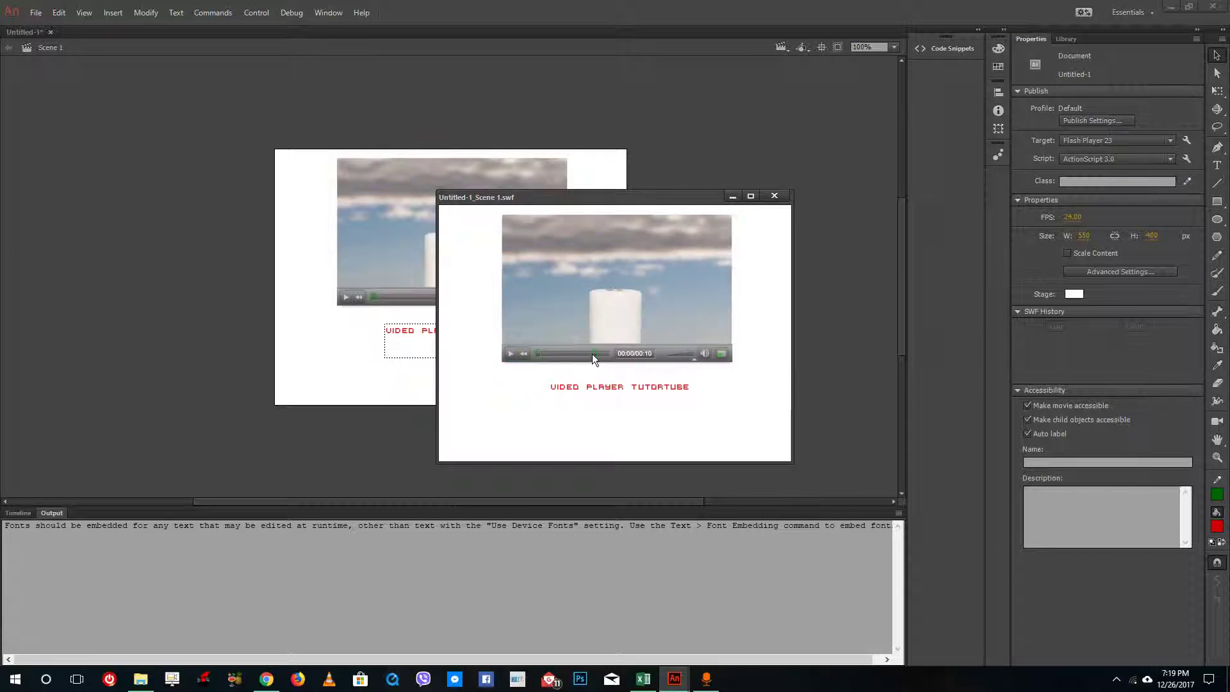
{"action": "left_click", "coordinate": [774, 197]}
{"action": "left_click_drag", "start_coordinate": [722, 398], "coordinate": [201, 78]}
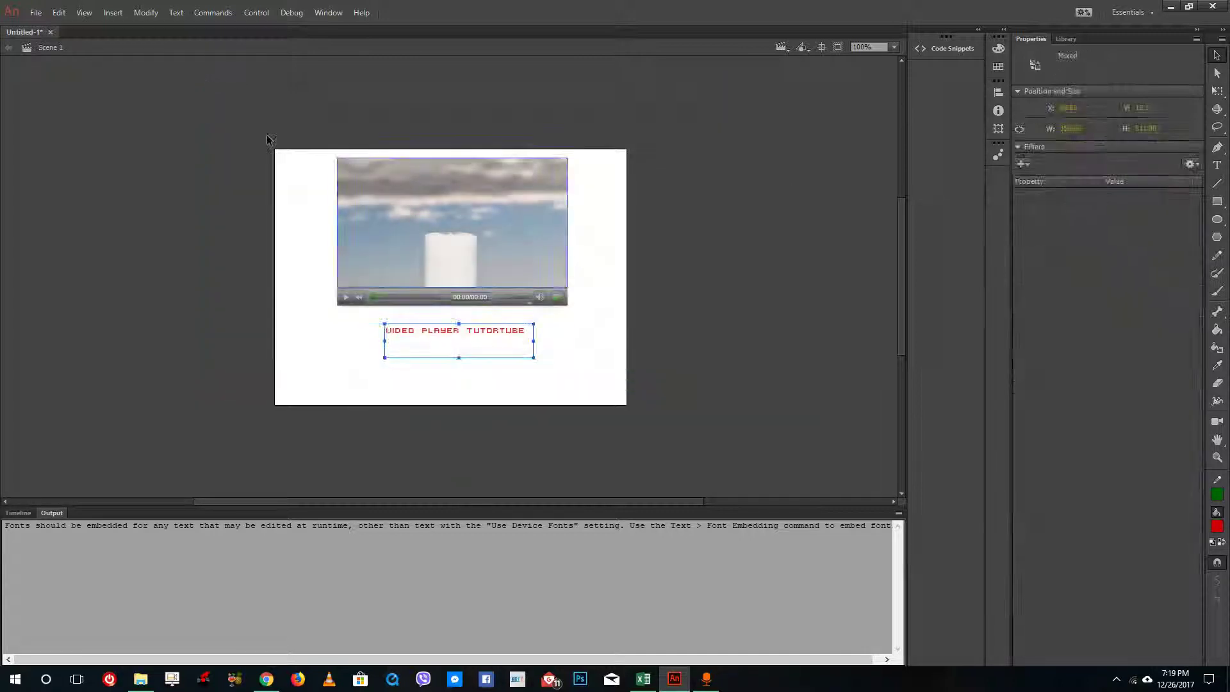
- Delete the video player and caption, and show the Timeline panel again
{"action": "key", "text": "Delete"}
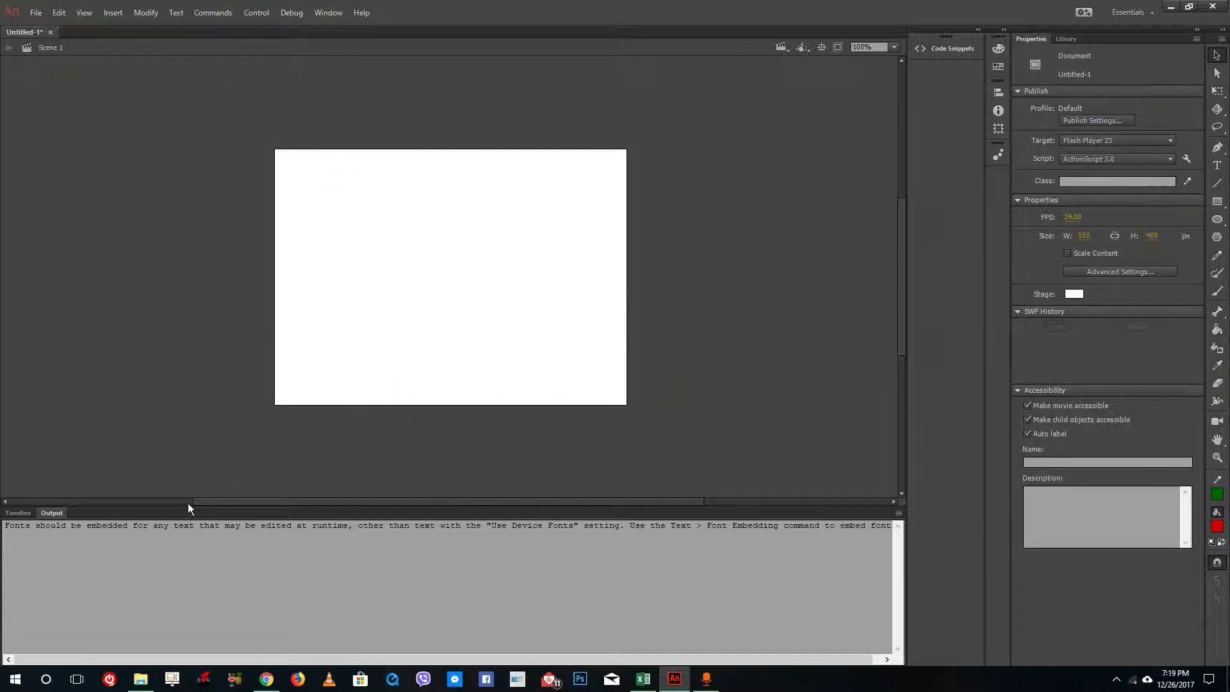
{"action": "left_click", "coordinate": [15, 522]}
{"action": "left_click", "coordinate": [17, 513]}
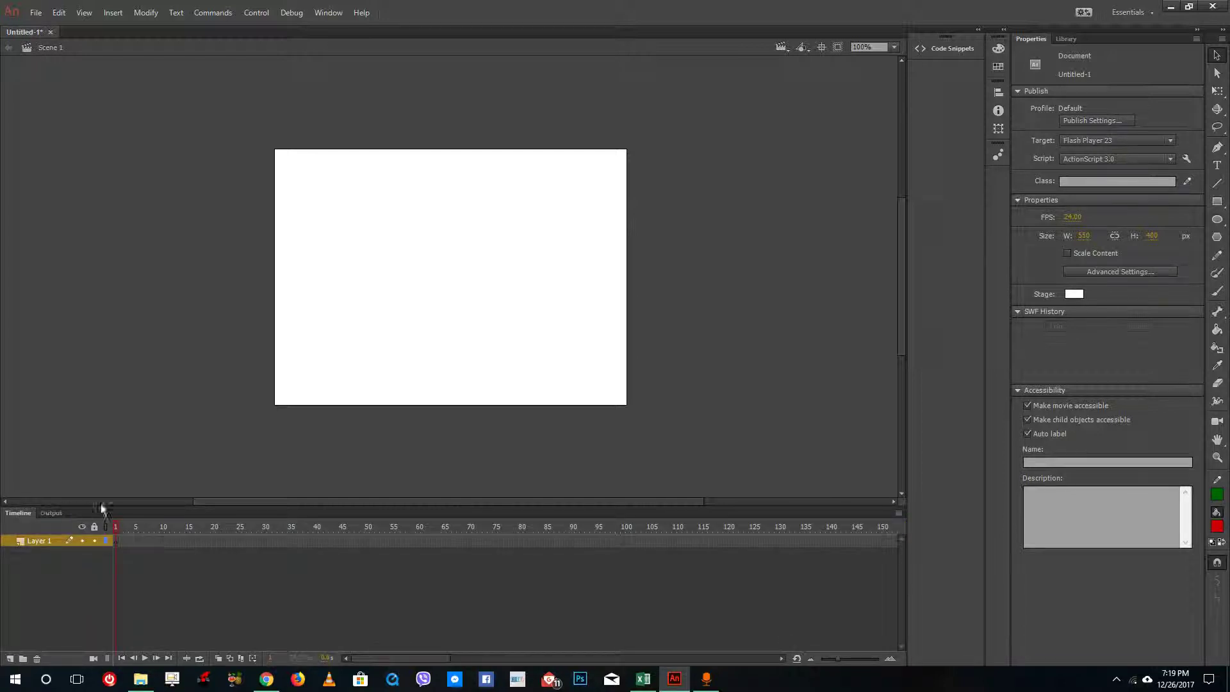
- Reopen the Import Video wizard from the File > Import menu
{"action": "left_click", "coordinate": [35, 13]}
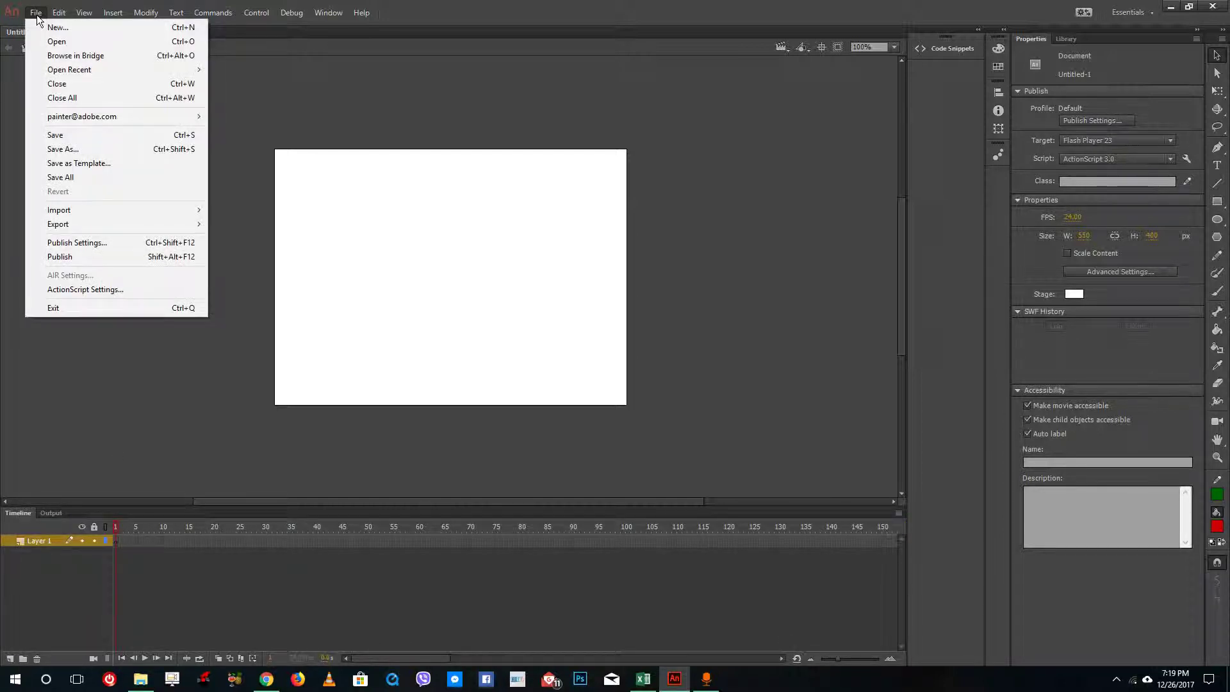
{"action": "mouse_move", "coordinate": [149, 208]}
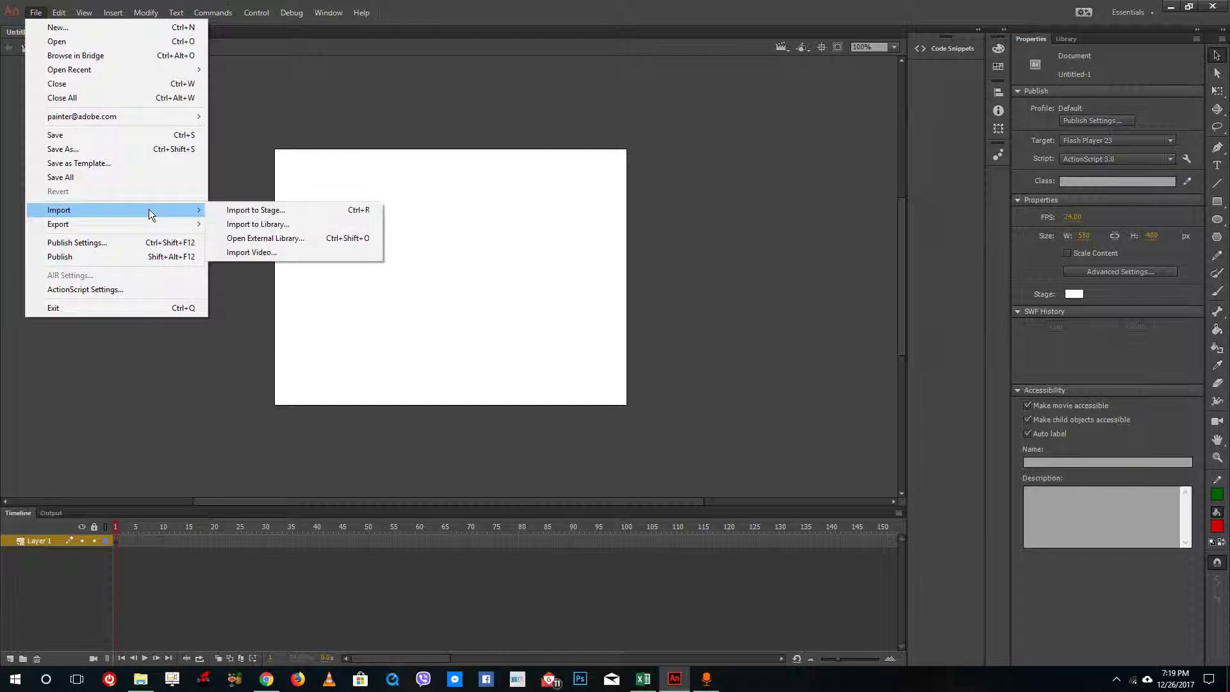
{"action": "left_click", "coordinate": [256, 252]}
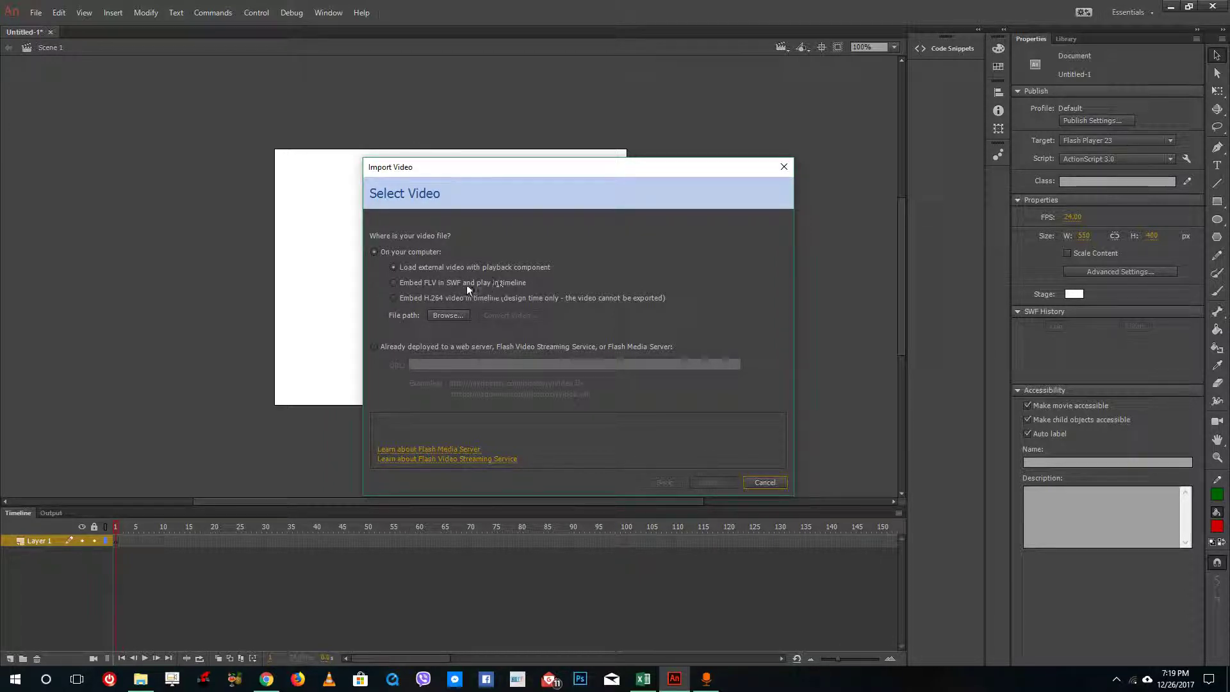
- Import Tutorial5.mov with the 'Embed H.264 video in timeline' option
{"action": "left_click", "coordinate": [440, 282]}
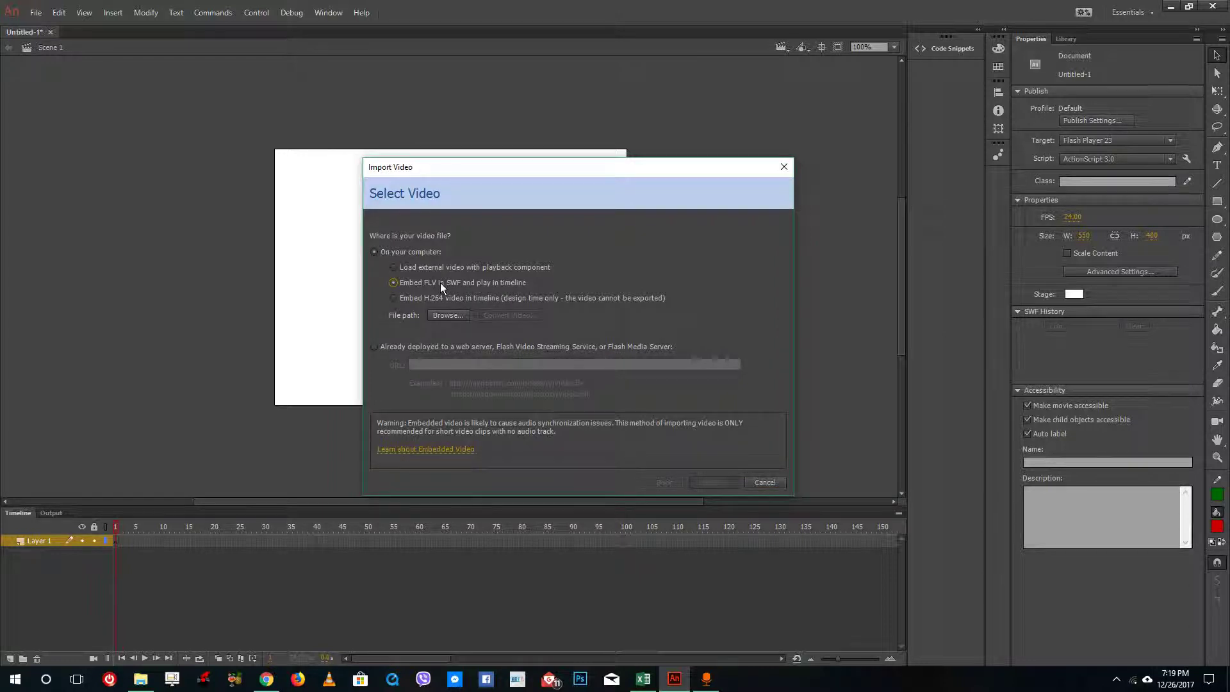
{"action": "left_click", "coordinate": [421, 296]}
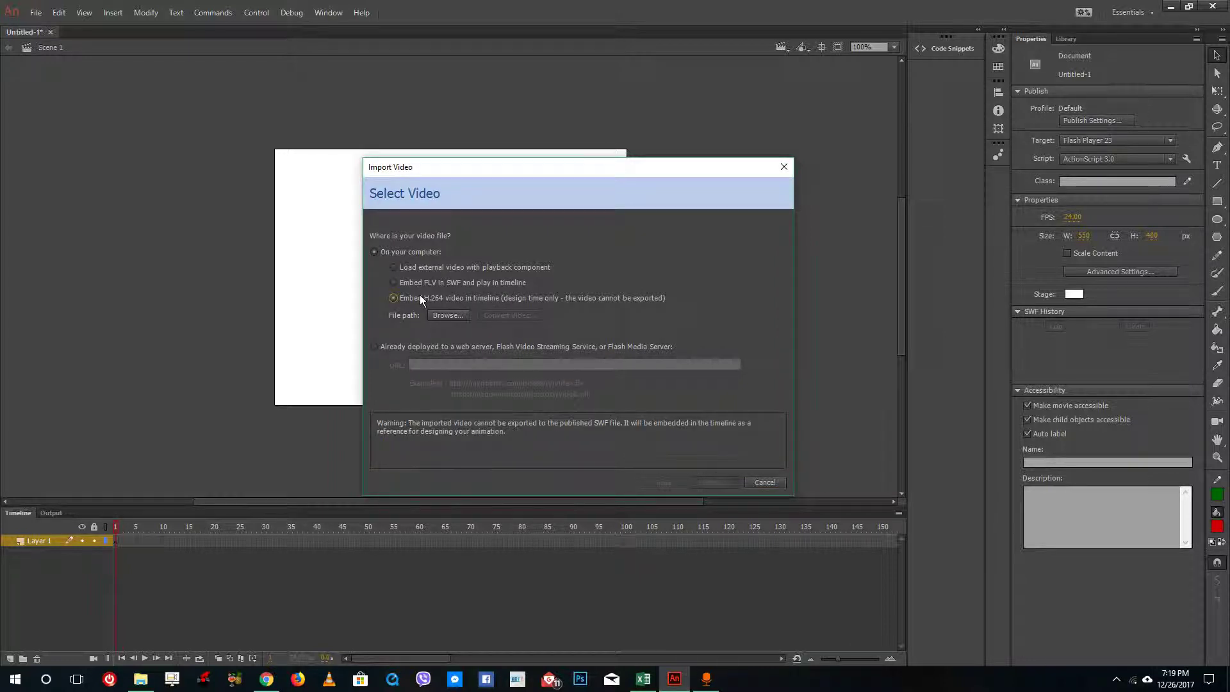
{"action": "left_click", "coordinate": [446, 315]}
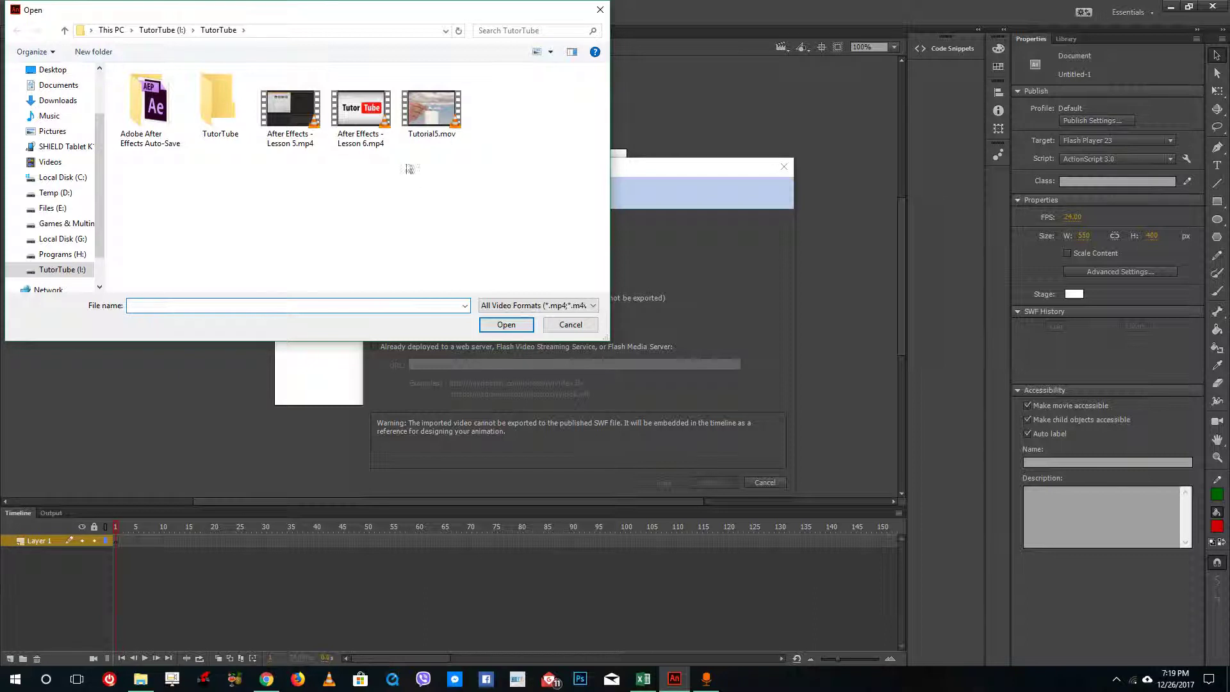
{"action": "left_click", "coordinate": [434, 125]}
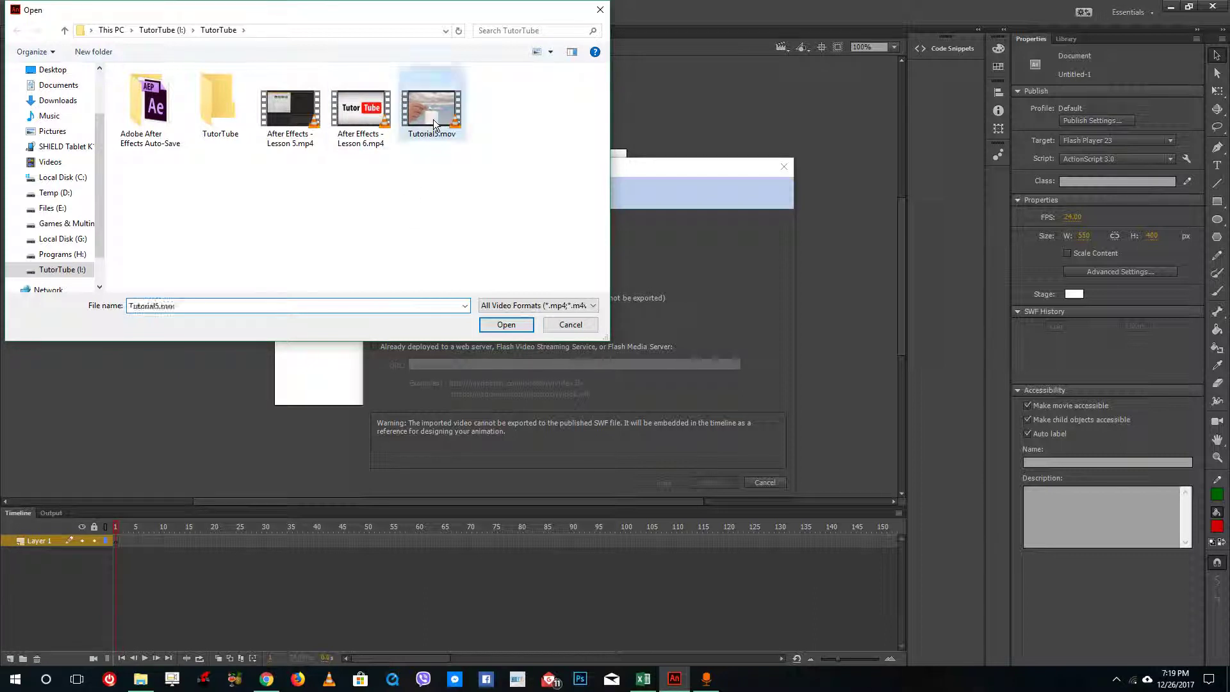
{"action": "left_click", "coordinate": [506, 324]}
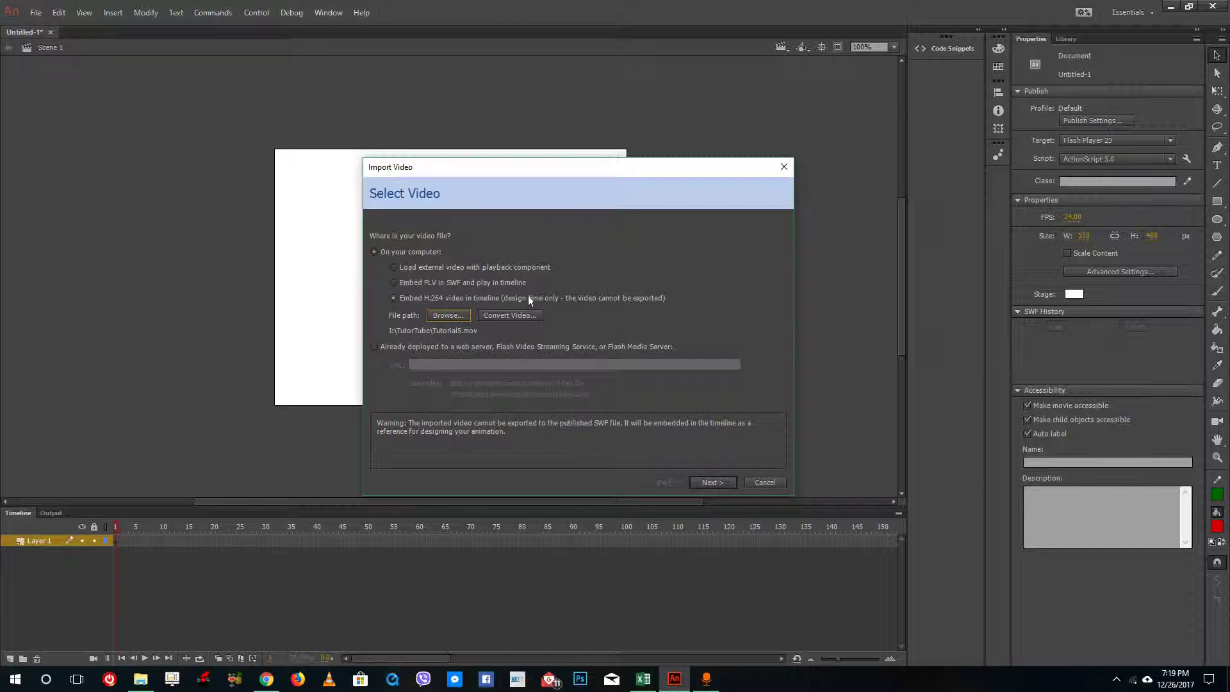
{"action": "left_click", "coordinate": [714, 482]}
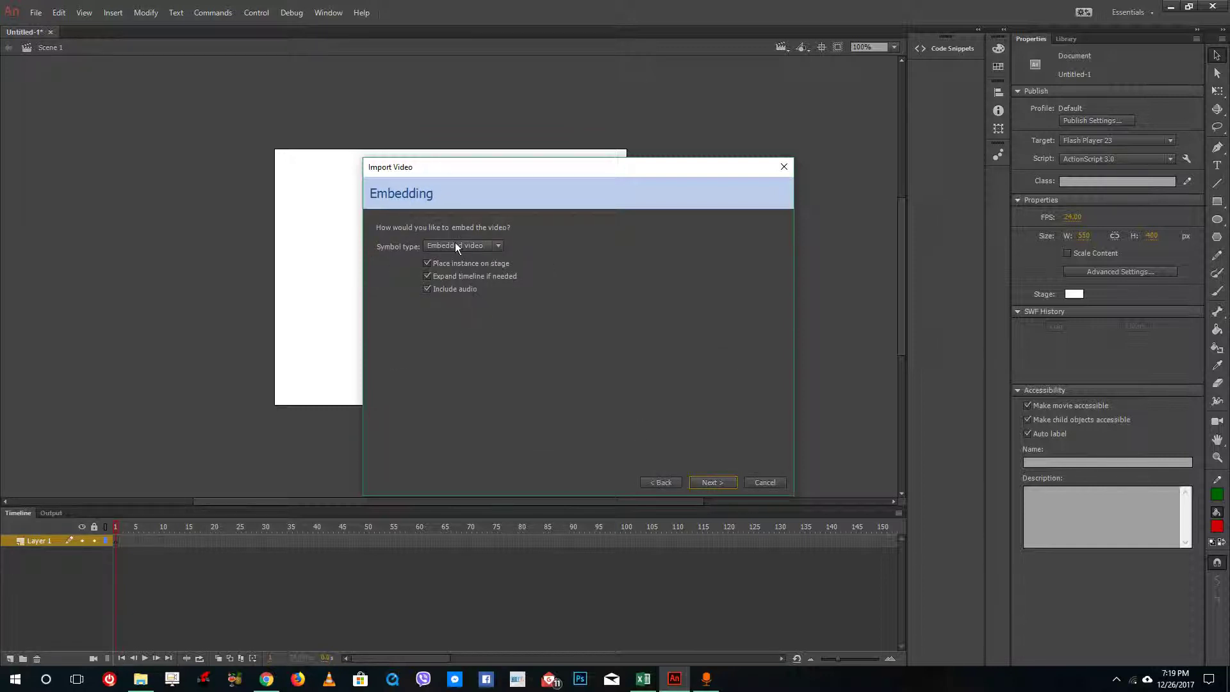
{"action": "left_click", "coordinate": [717, 483]}
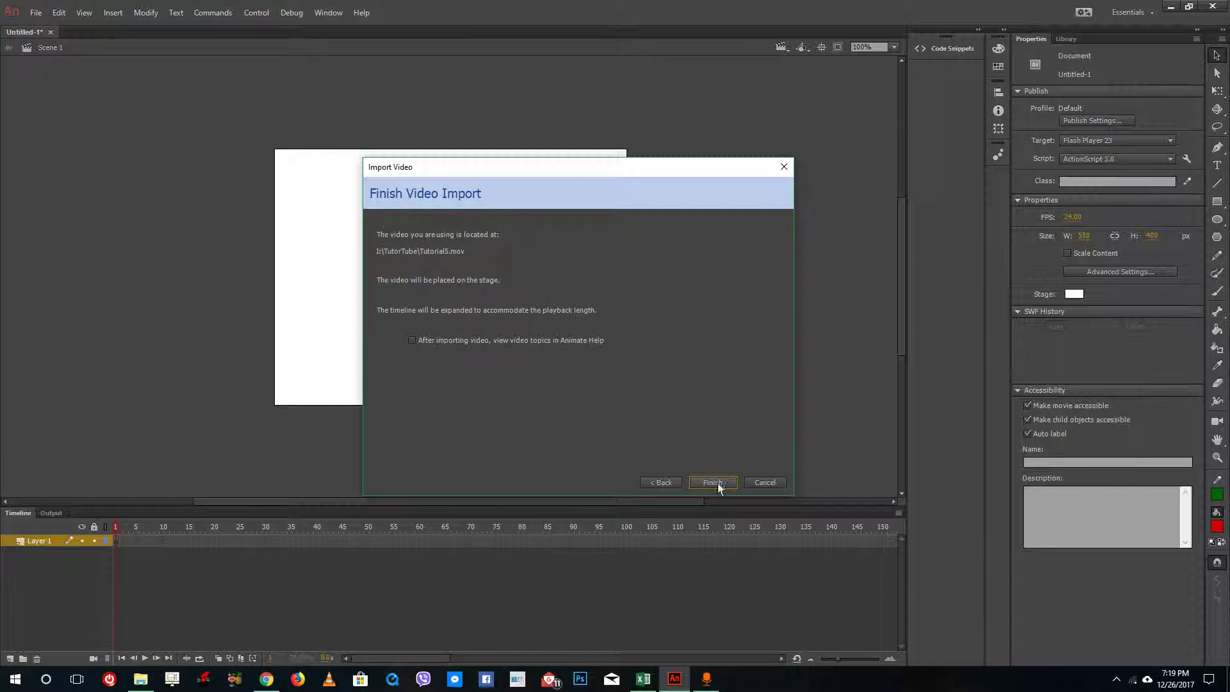
{"action": "left_click", "coordinate": [706, 481]}
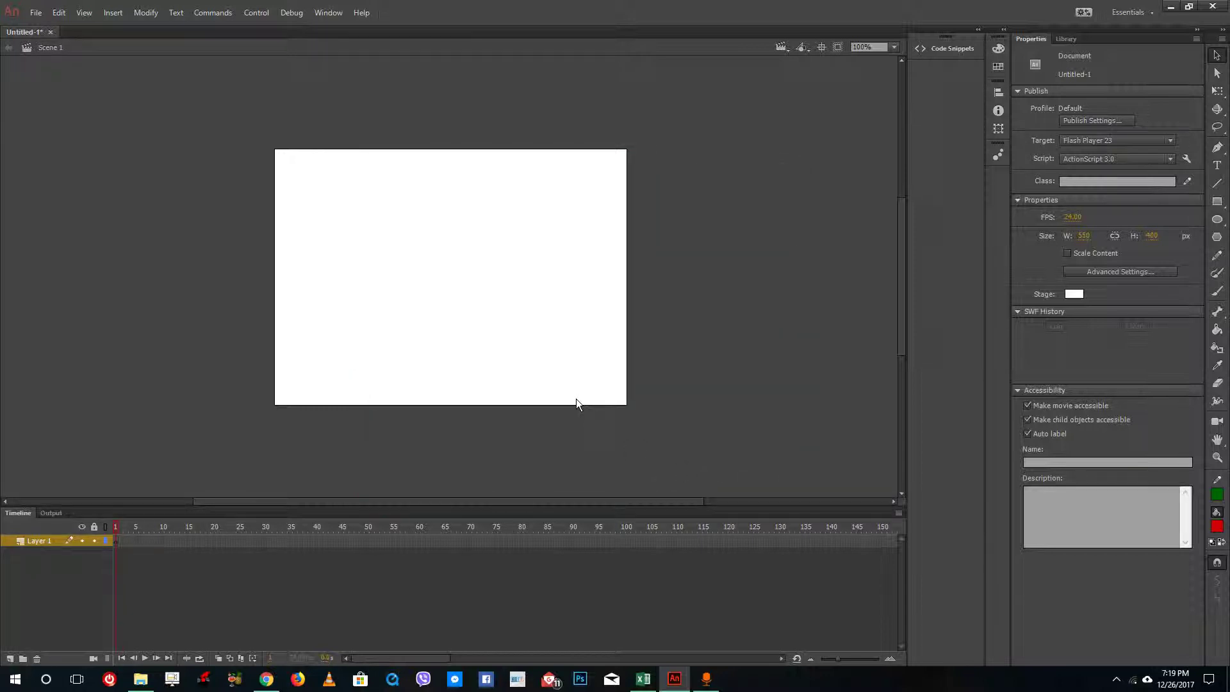